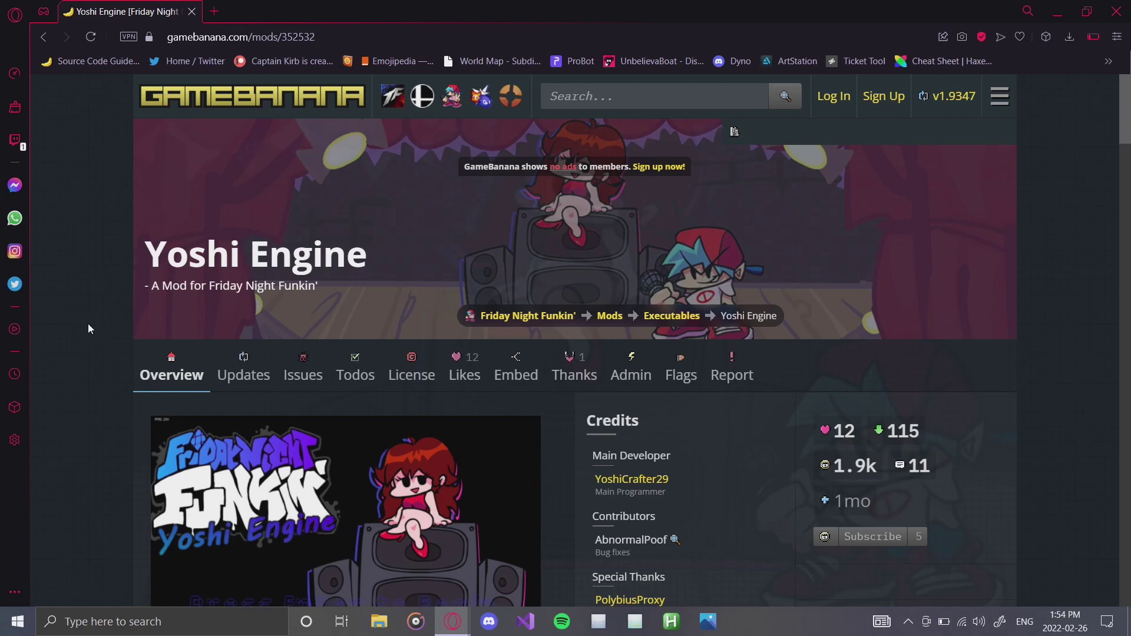
- Open the engine's GitHub link from the Yoshi Engine mod description in a new tab
left_click_drag(333, 37, 154, 43)
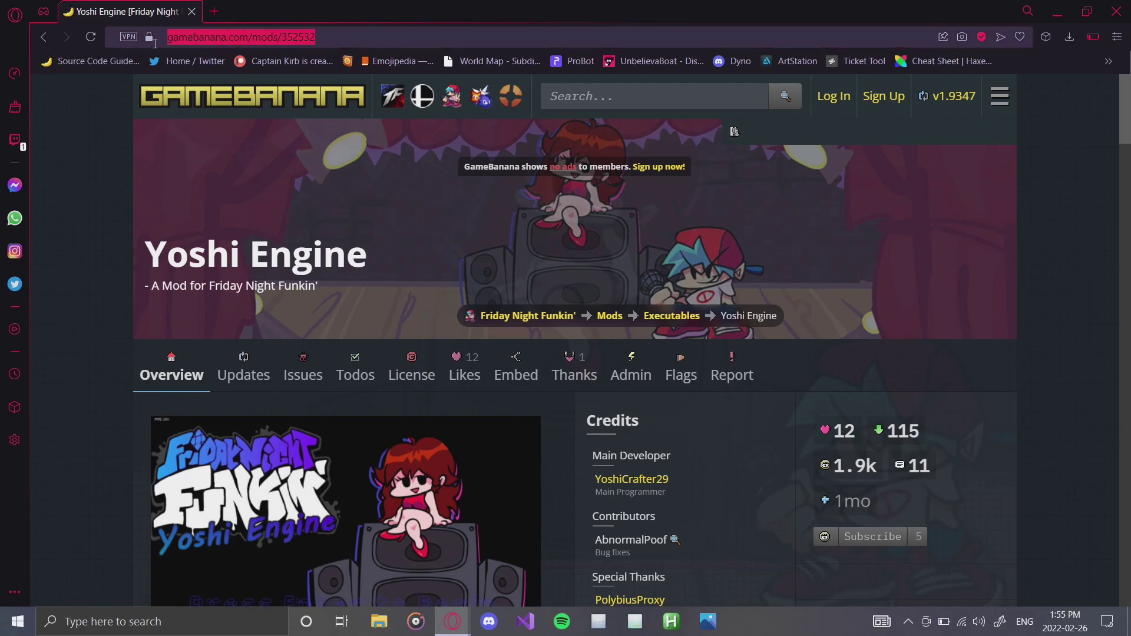
left_click(108, 228)
scroll(108, 229, "down", 10)
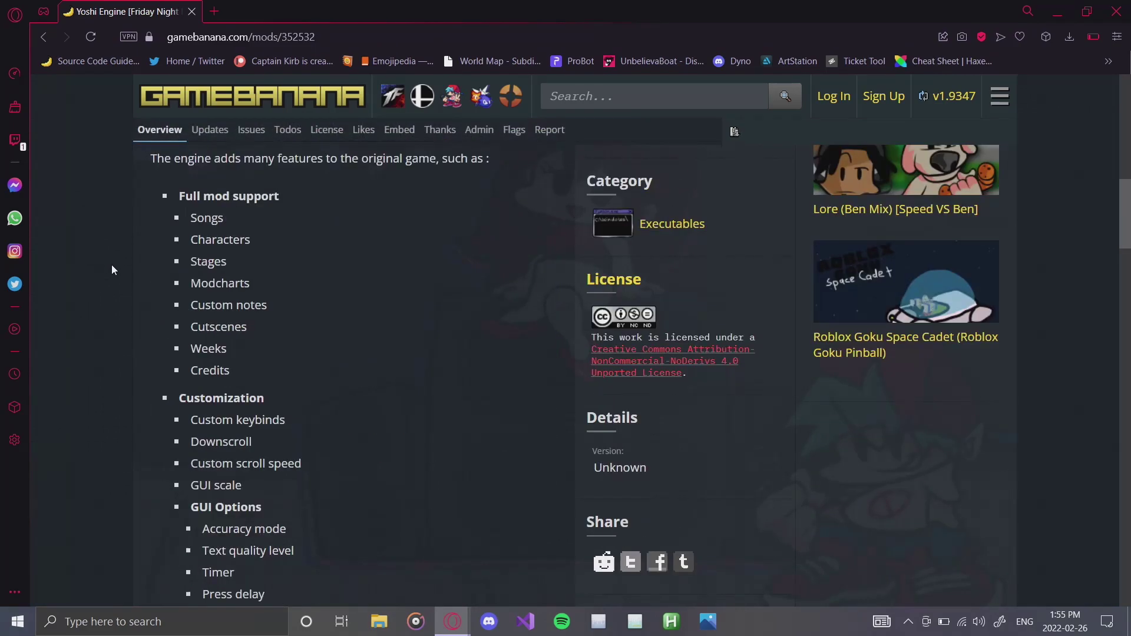
scroll(115, 295, "down", 15)
scroll(115, 350, "up", 5)
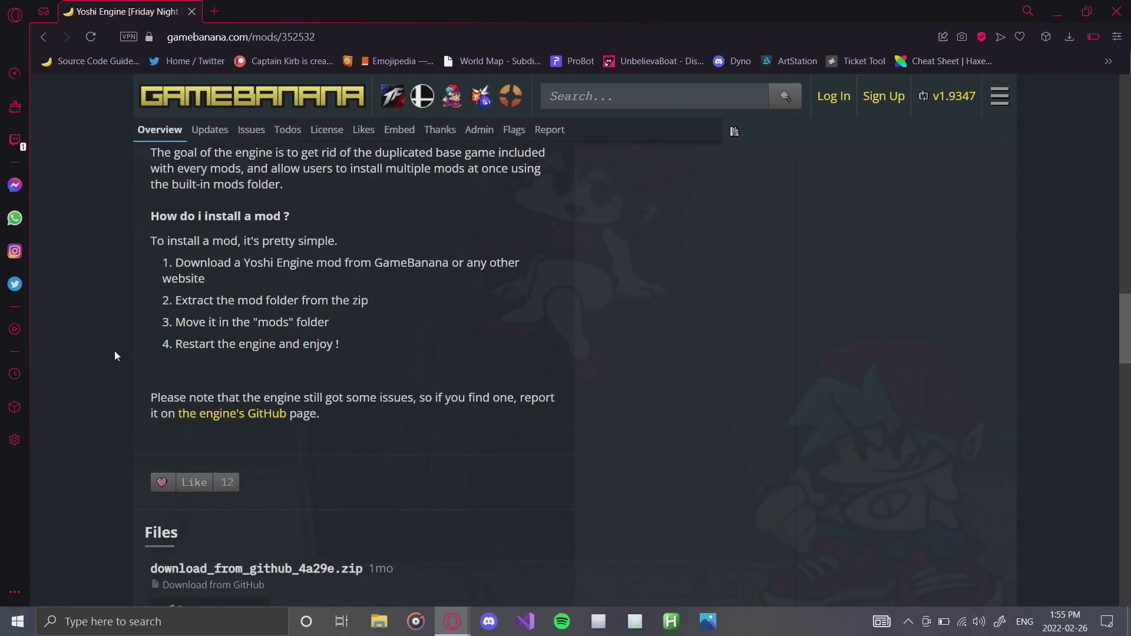
right_click(222, 413)
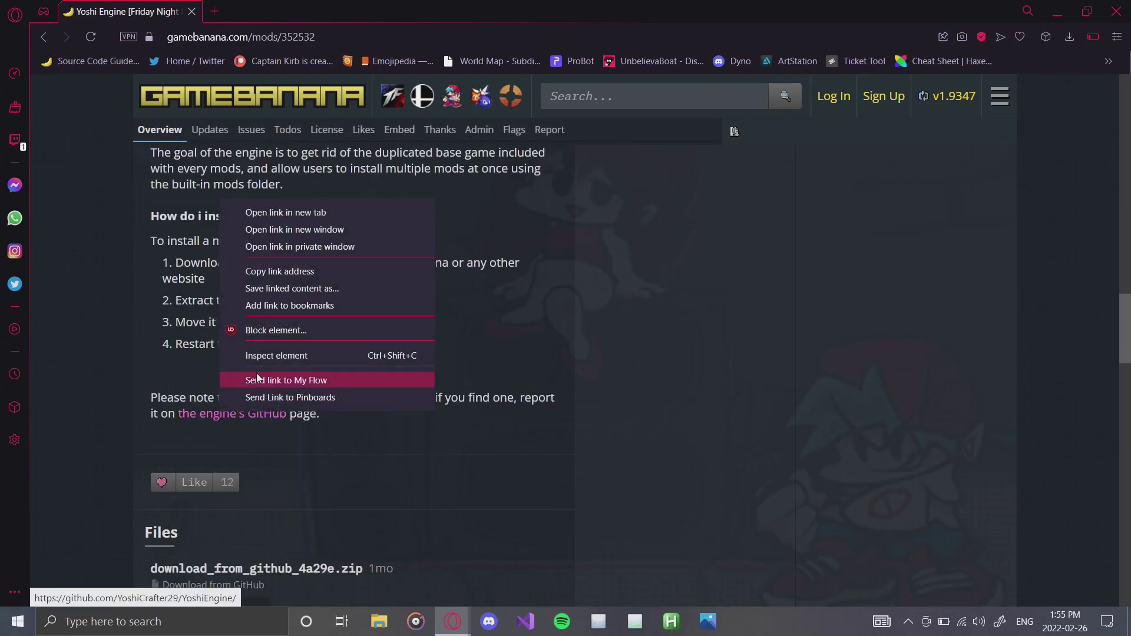
left_click(285, 212)
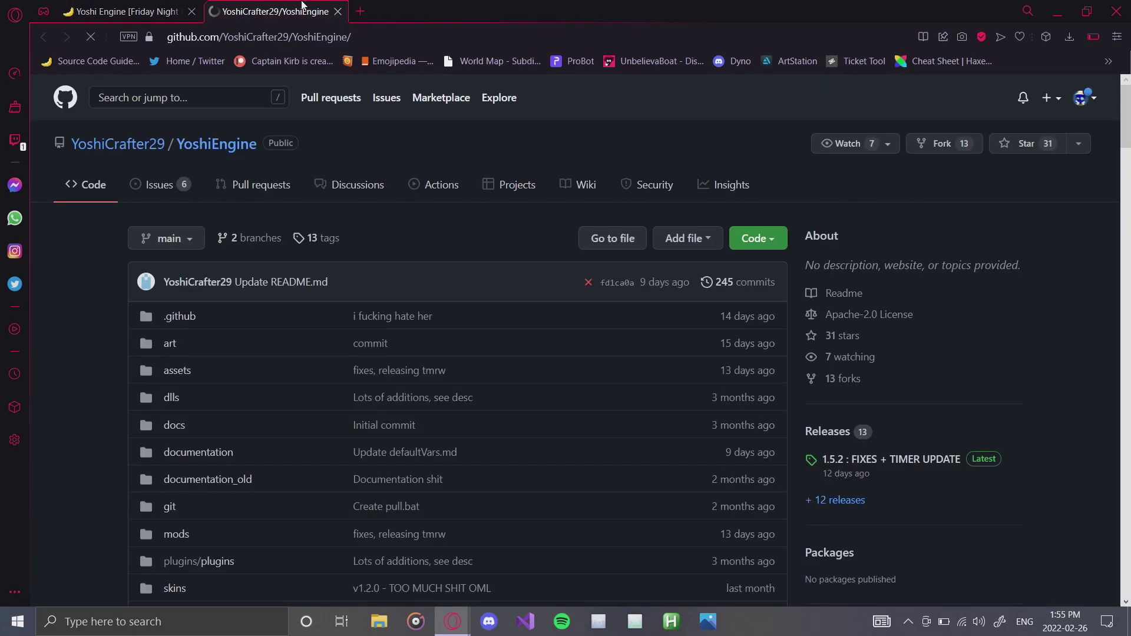
- Open the latest release of the YoshiEngine repository, 1.5.2 : FIXES + TIMER UPDATE
scroll(104, 298, "down", 10)
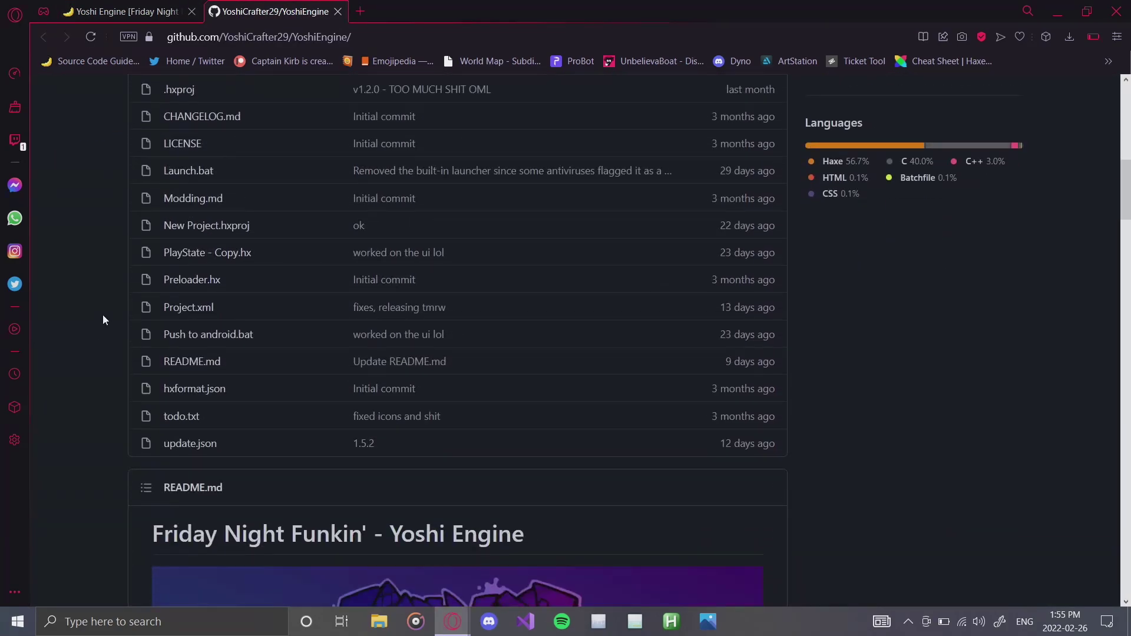
scroll(104, 324, "down", 5)
scroll(106, 334, "up", 10)
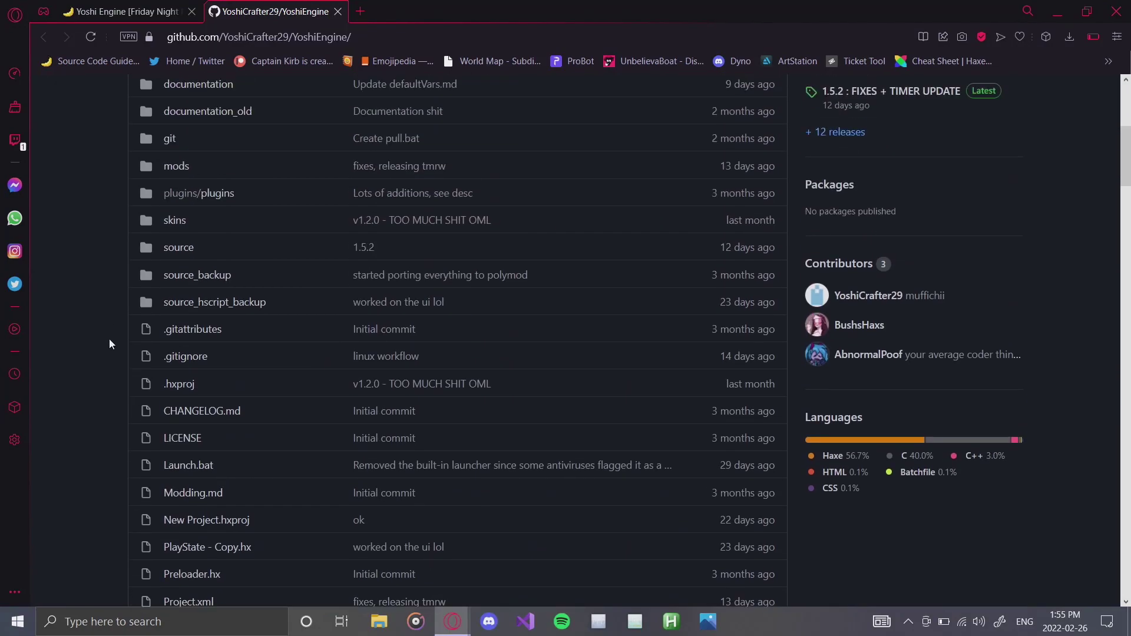
scroll(108, 344, "up", 3)
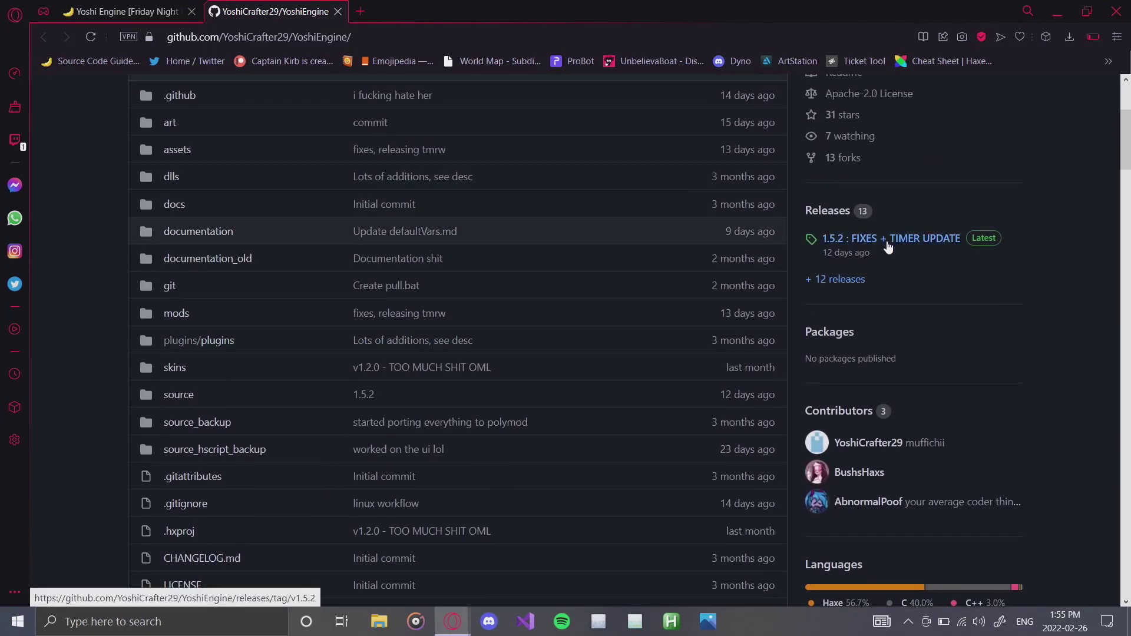
left_click(887, 243)
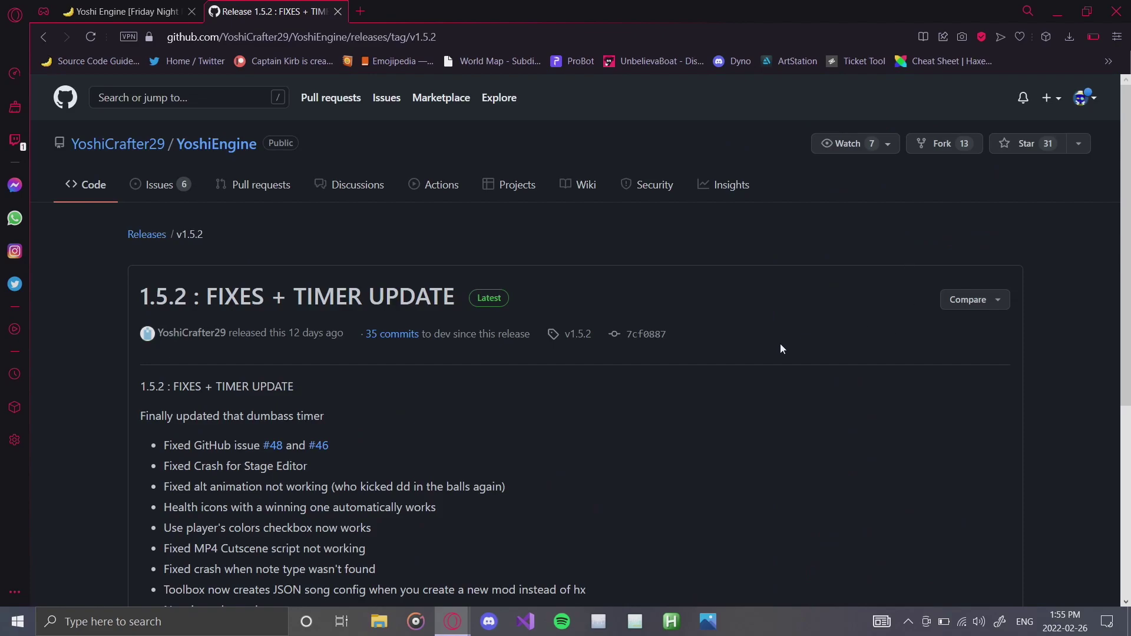
- Download Windows.zip from the release's assets and open the downloaded archive
scroll(781, 349, "down", 3)
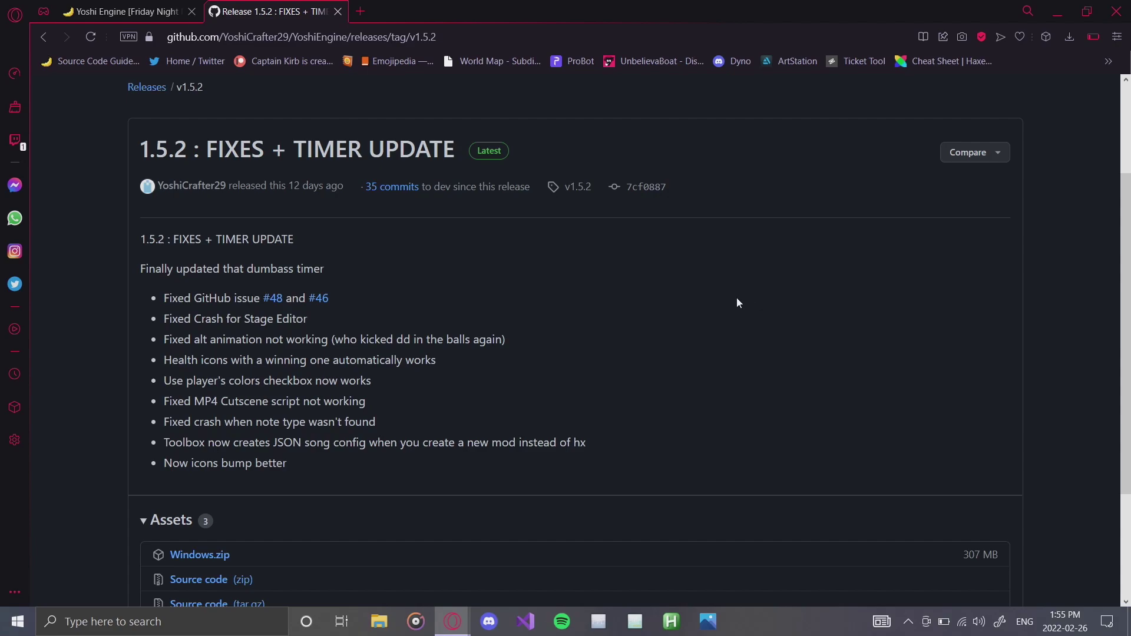
scroll(731, 297, "down", 3)
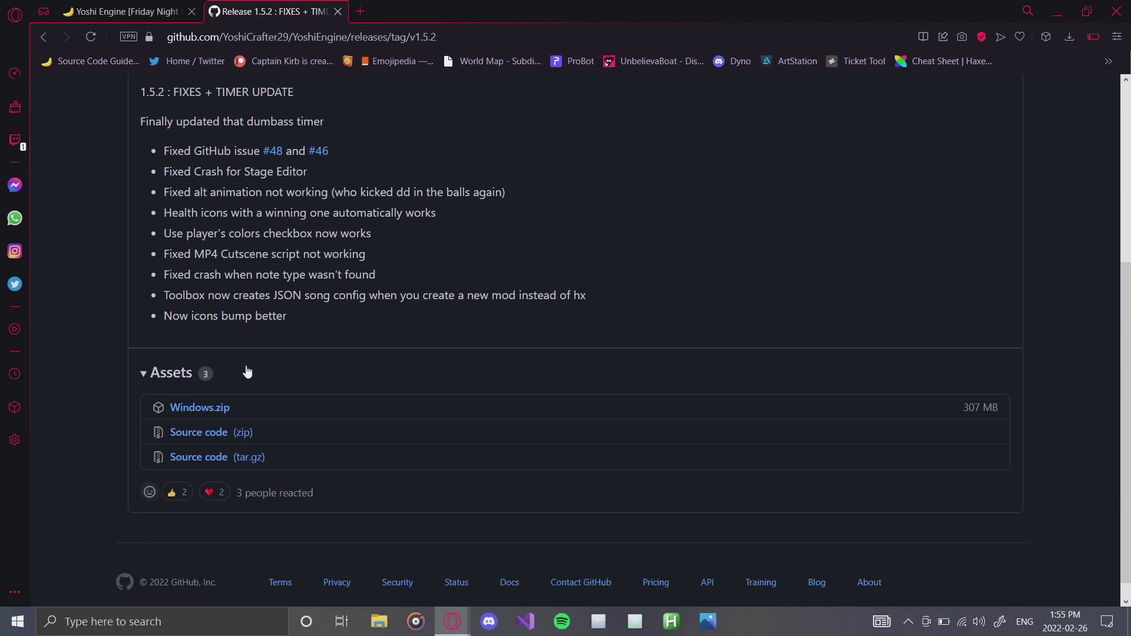
left_click(201, 409)
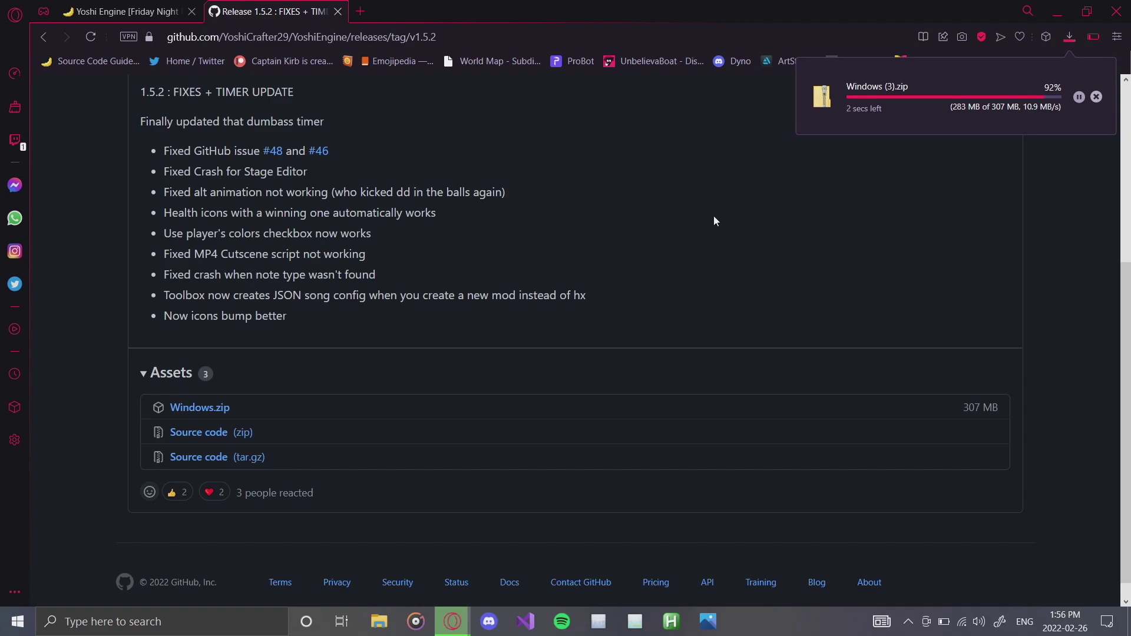
left_click(916, 88)
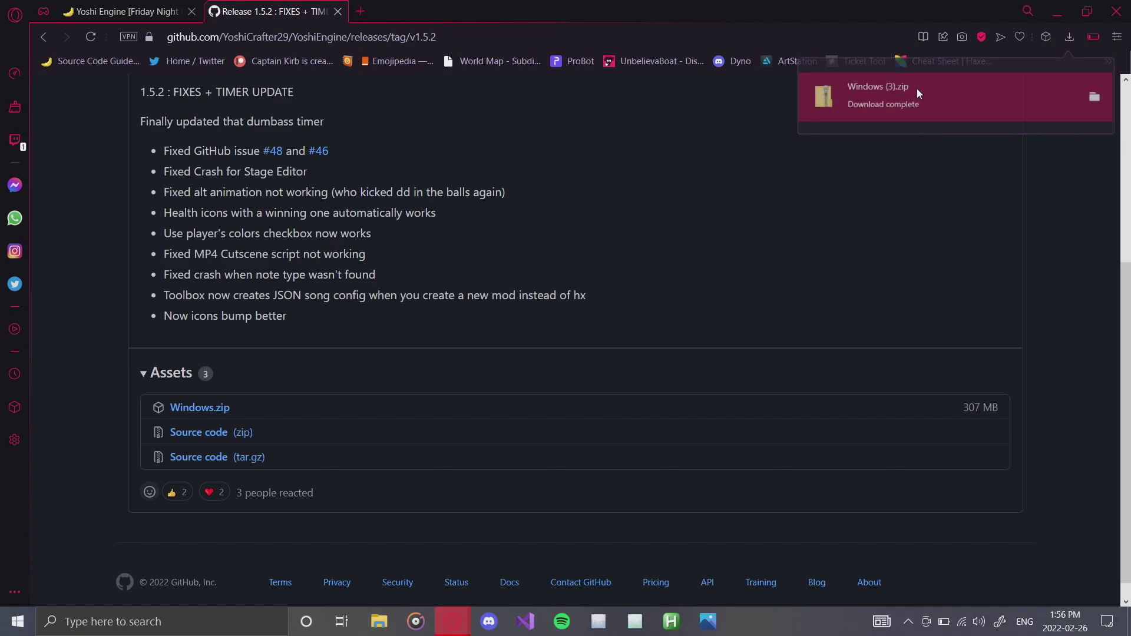
left_click(837, 136)
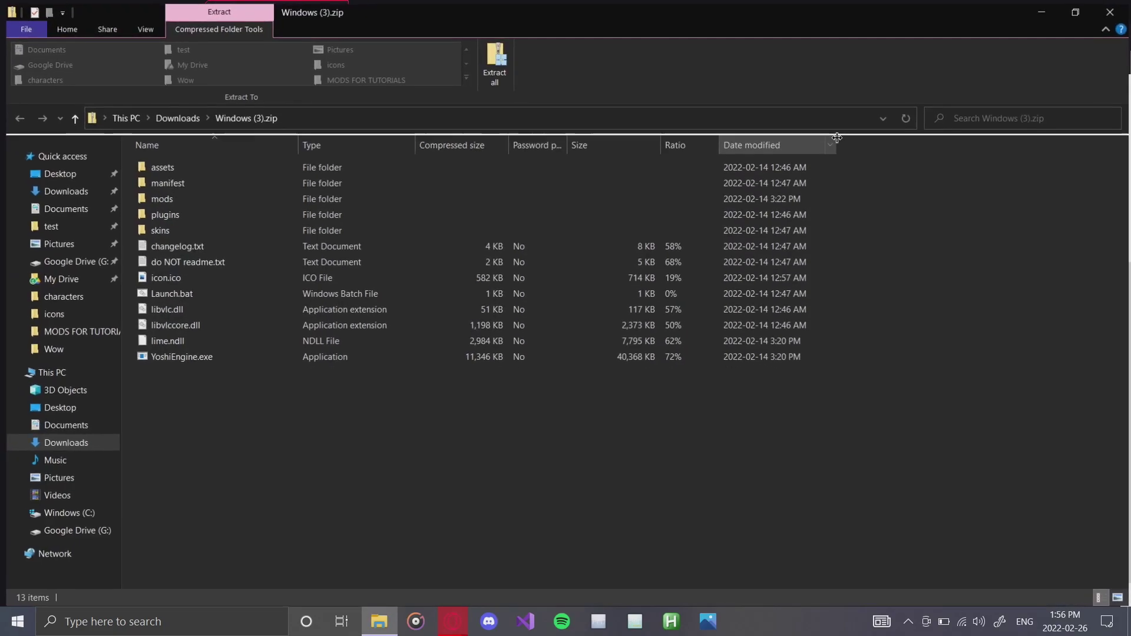
- Start a WinRAR extraction of Windows (3).zip from the Downloads folder, with Documents as the destination
left_click(172, 114)
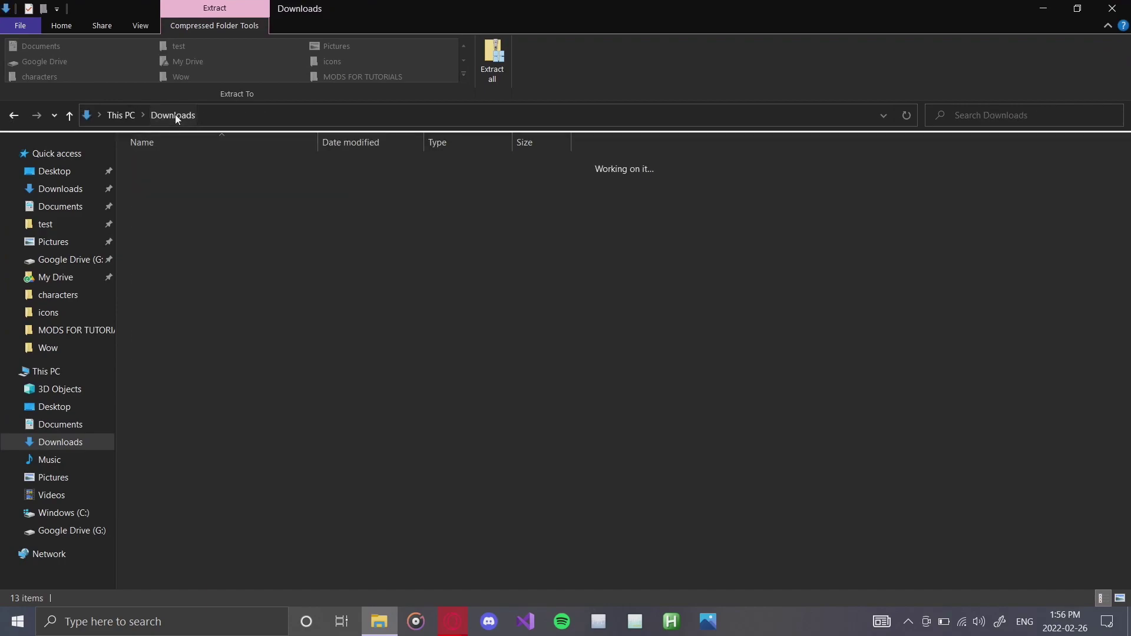
right_click(174, 234)
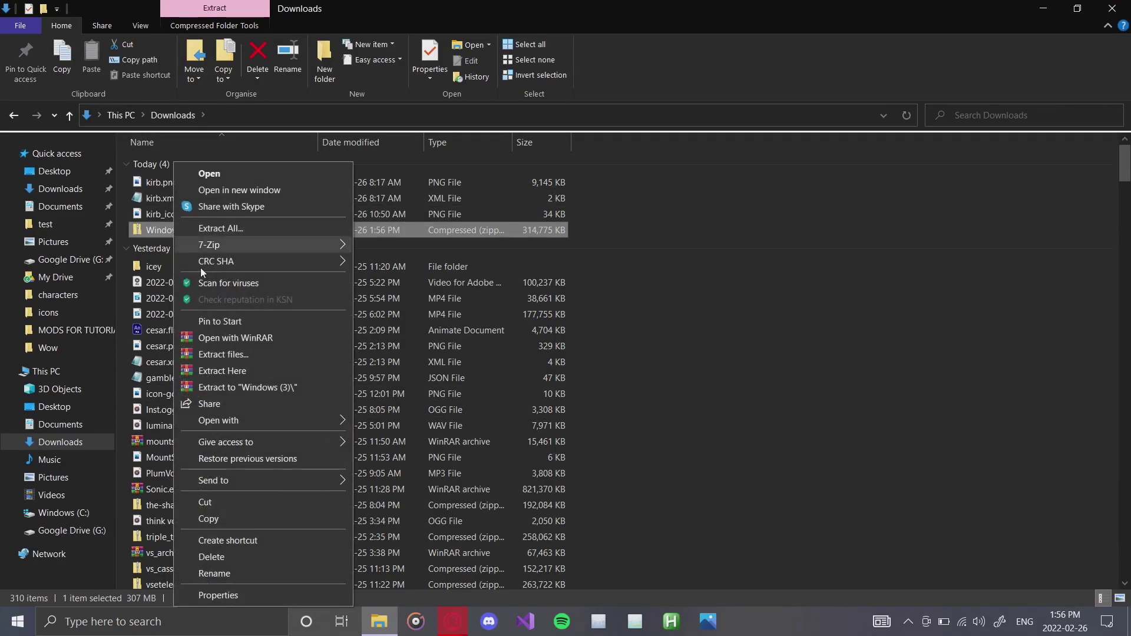
left_click(230, 354)
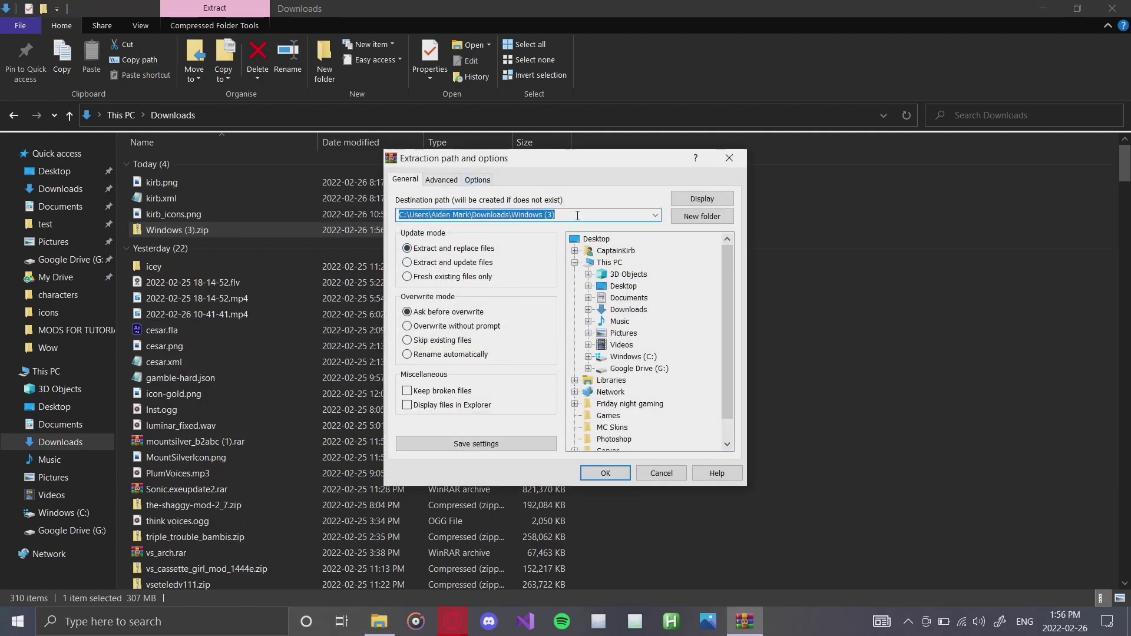
left_click(616, 298)
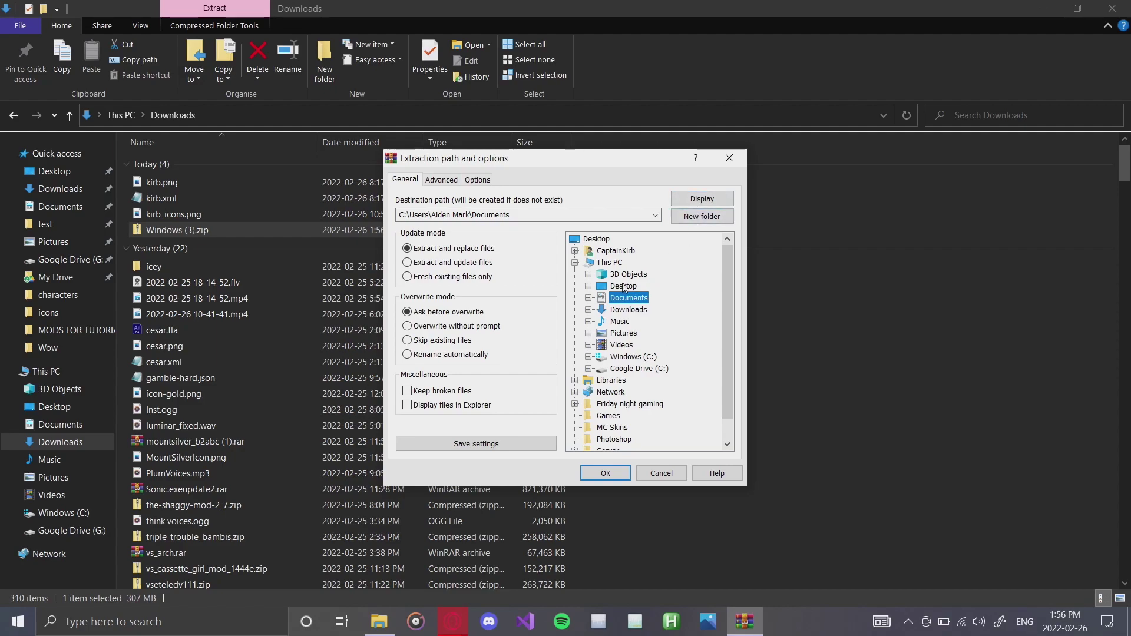
left_click(587, 298)
- Create a destination folder named Yoshi Engine Tutorials inside Documents and extract the archive into it
left_click(699, 215)
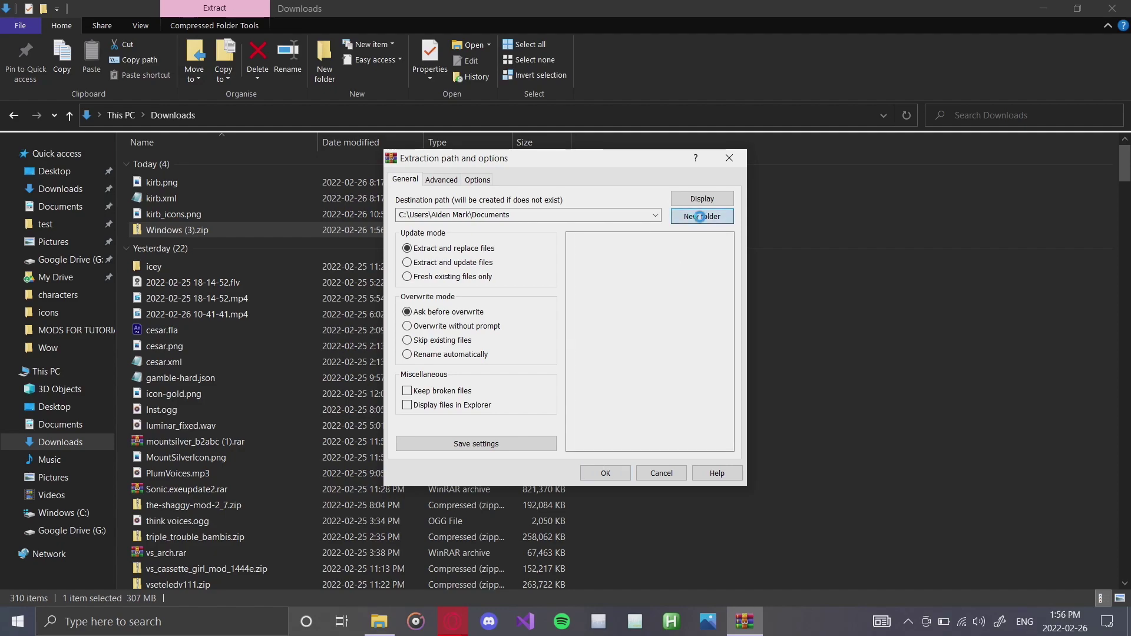
key("BackSpace")
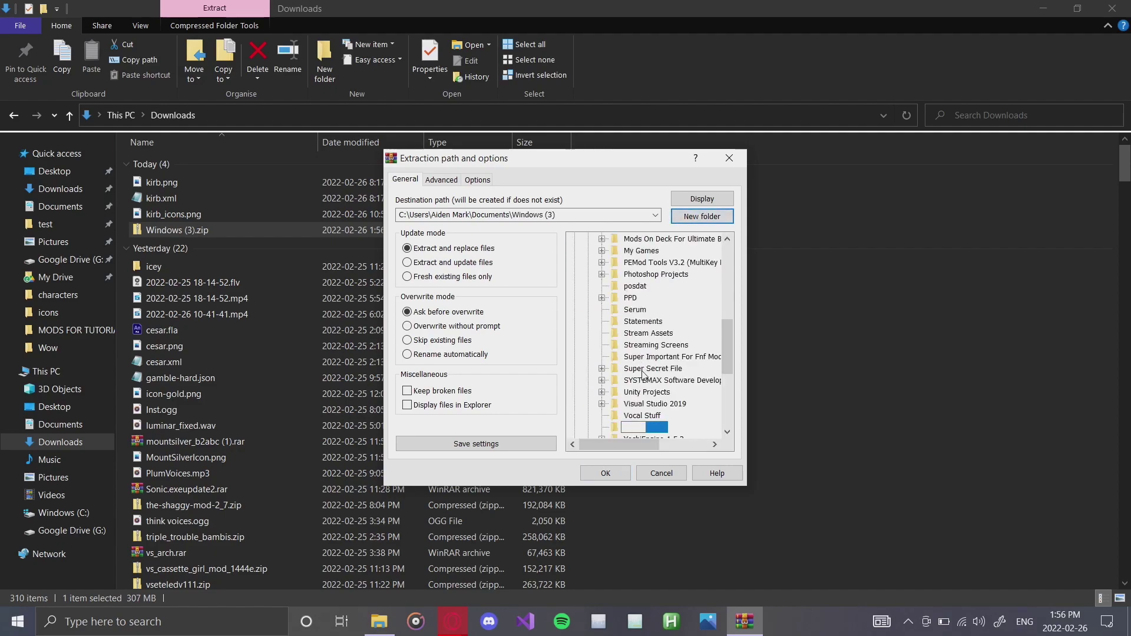
type("Yoshi Engine Tutori")
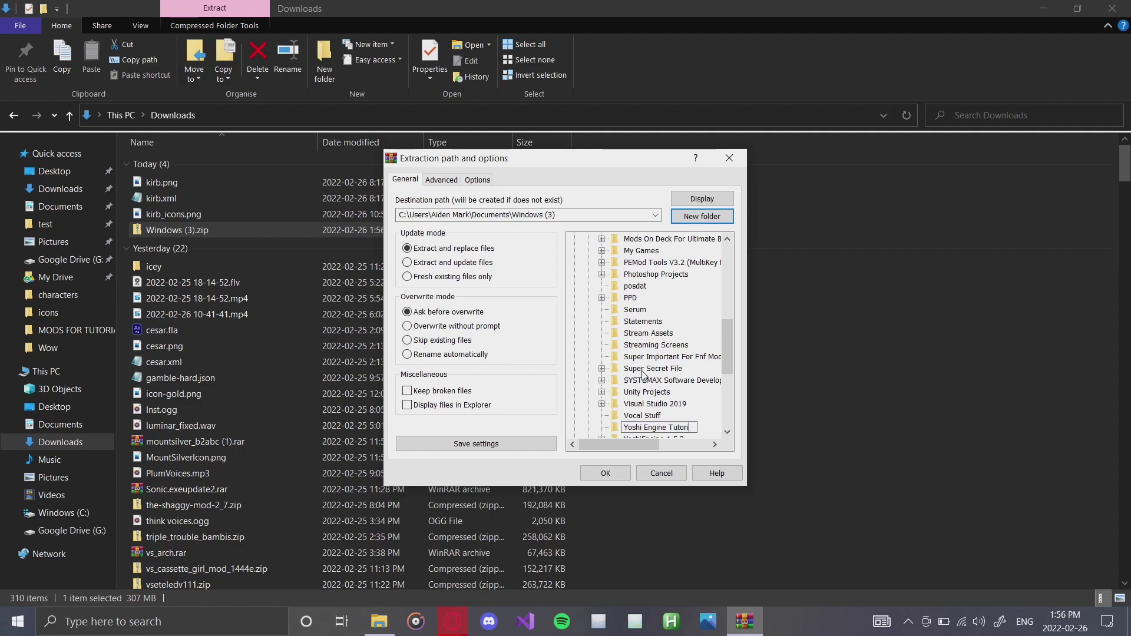
type("als")
key("Return")
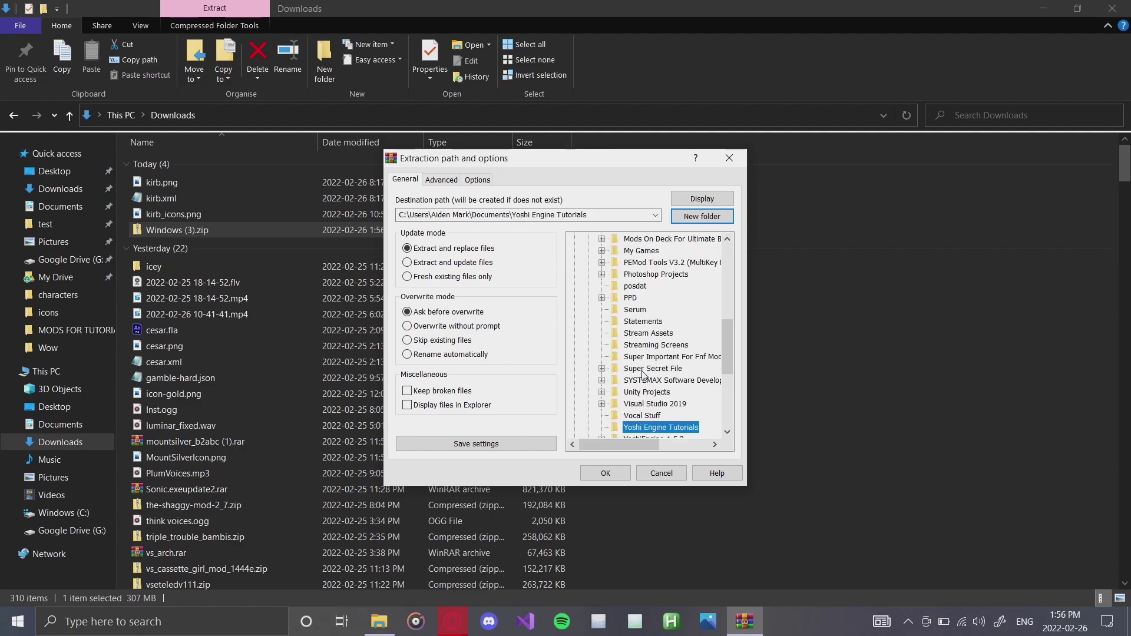
scroll(660, 410, "down", 2)
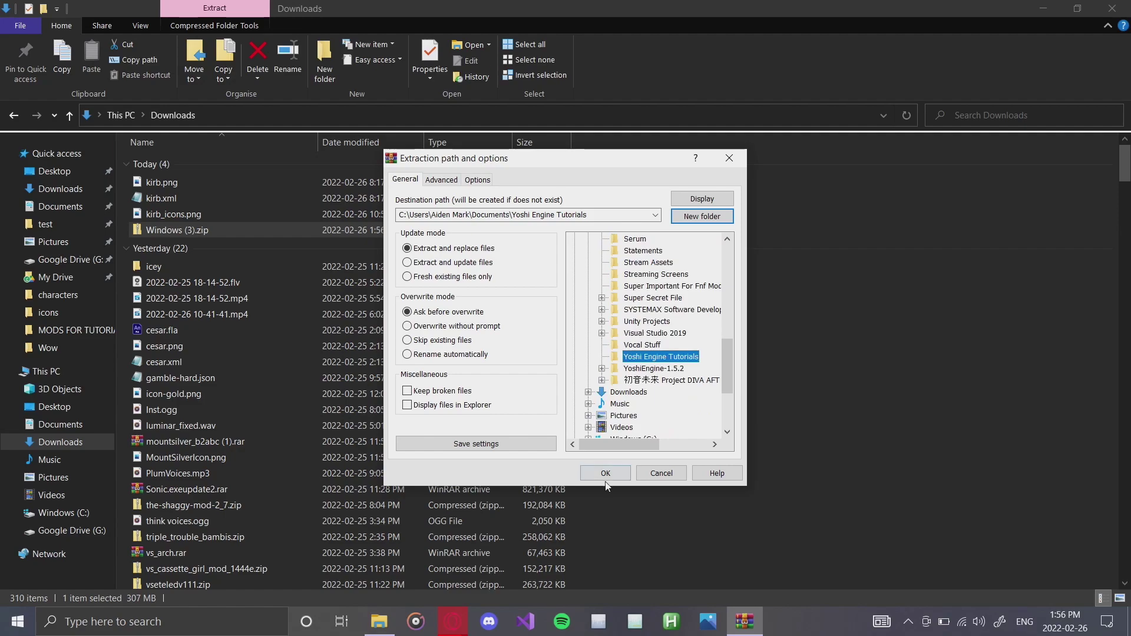
left_click(605, 473)
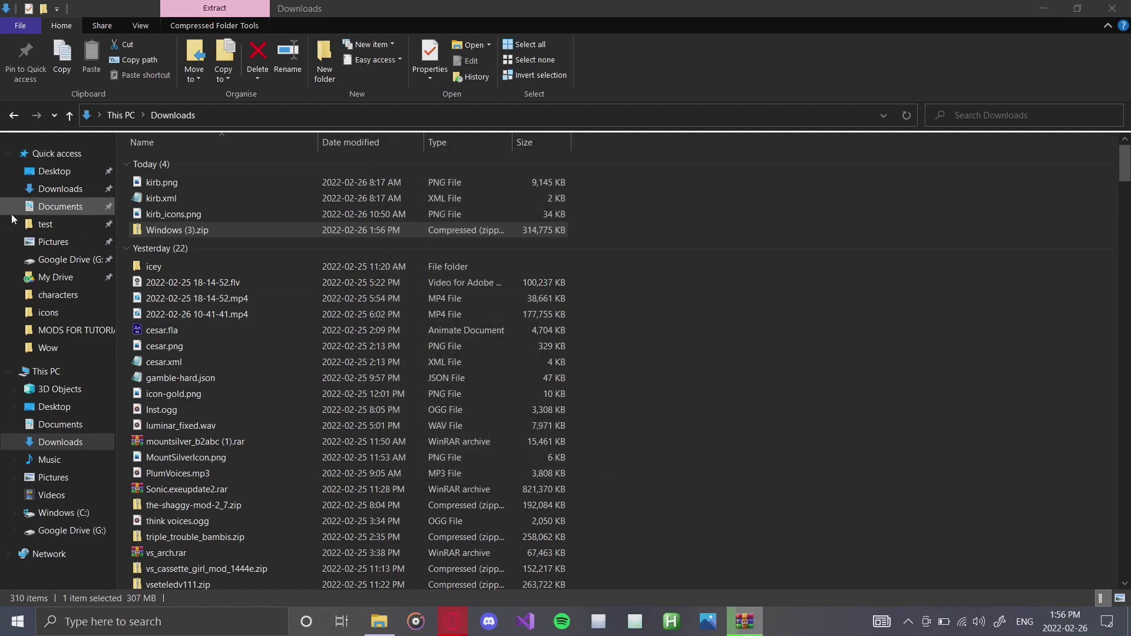
- Open the Yoshi Engine Tutorials folder in Documents to view the extracted engine files
left_click(57, 209)
scroll(249, 312, "down", 10)
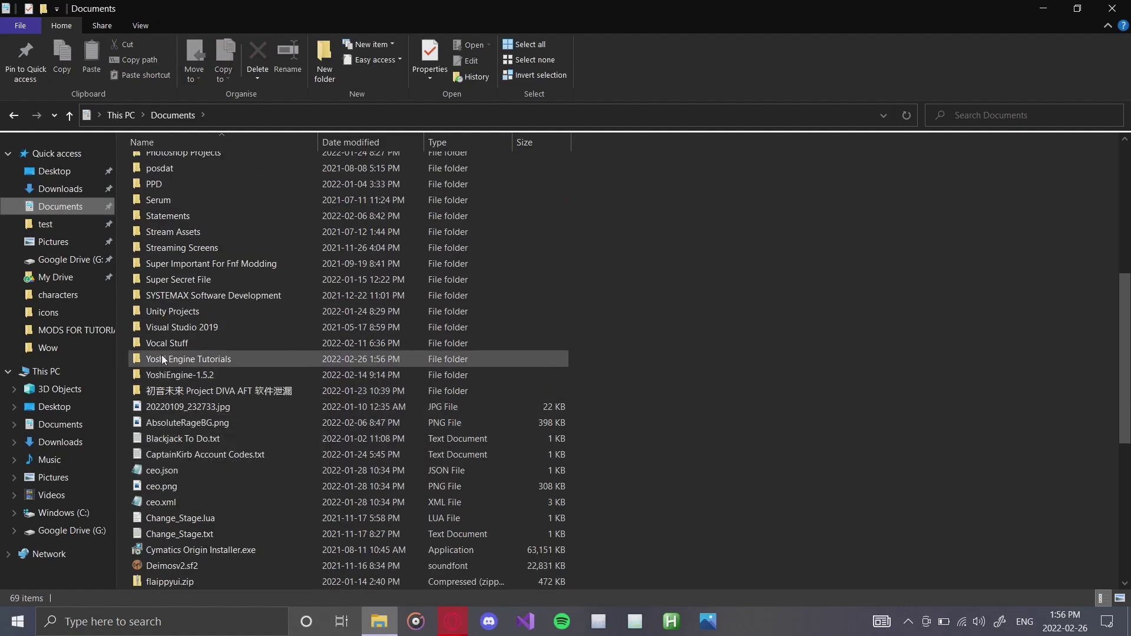
double_click(179, 359)
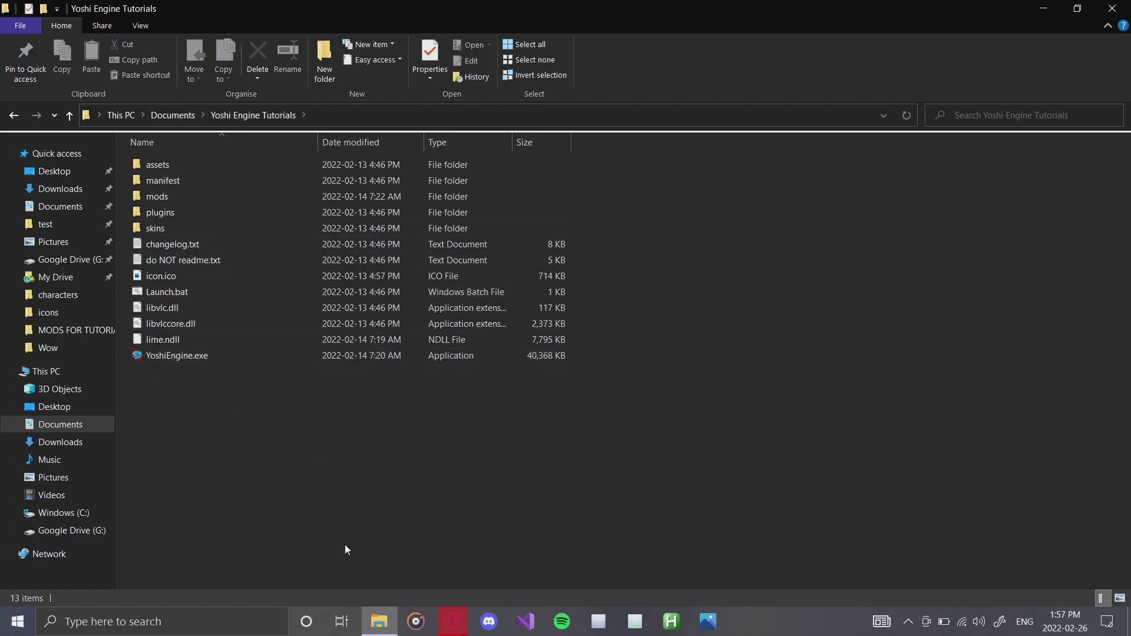
- Switch back to the GitHub release window in Opera and open the repository's documentation/doc folder
left_click(453, 622)
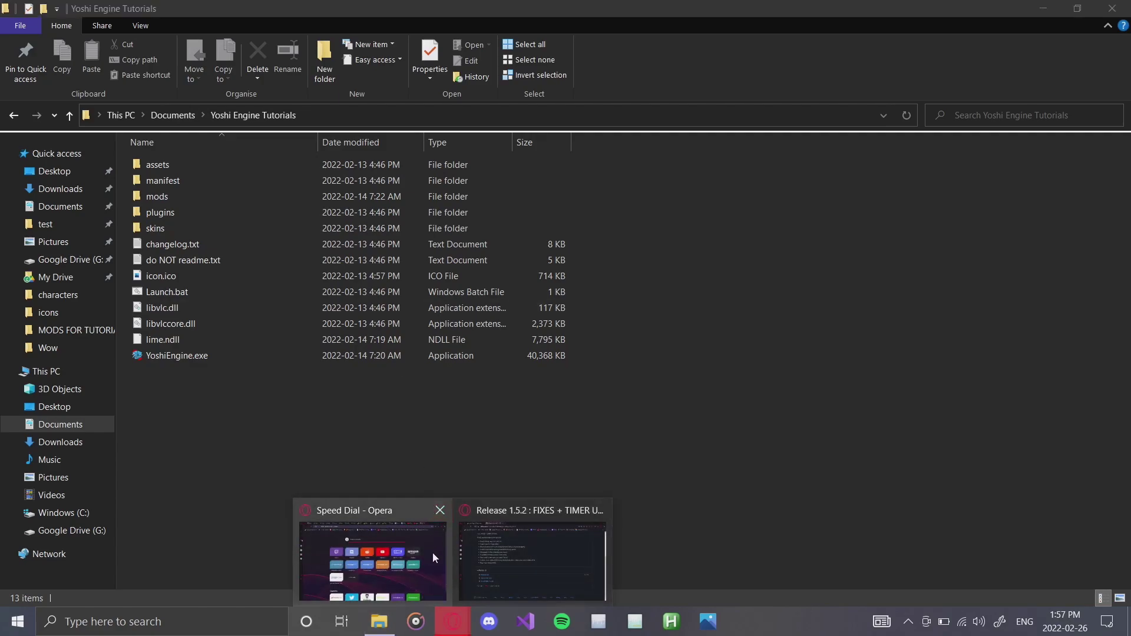
left_click(493, 551)
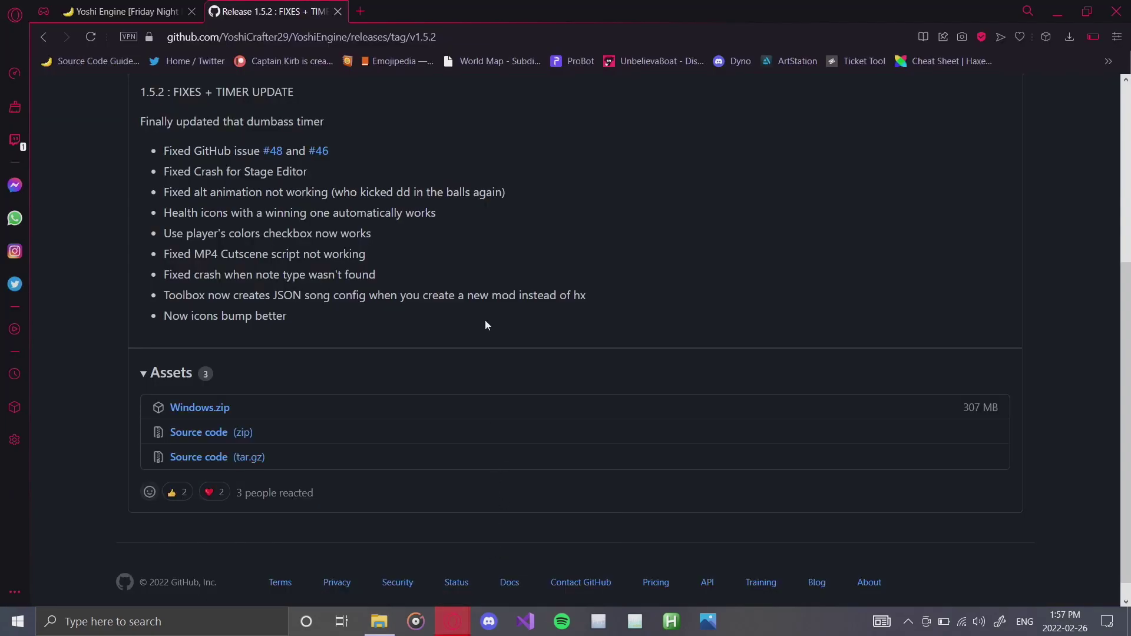
scroll(483, 321, "up", 5)
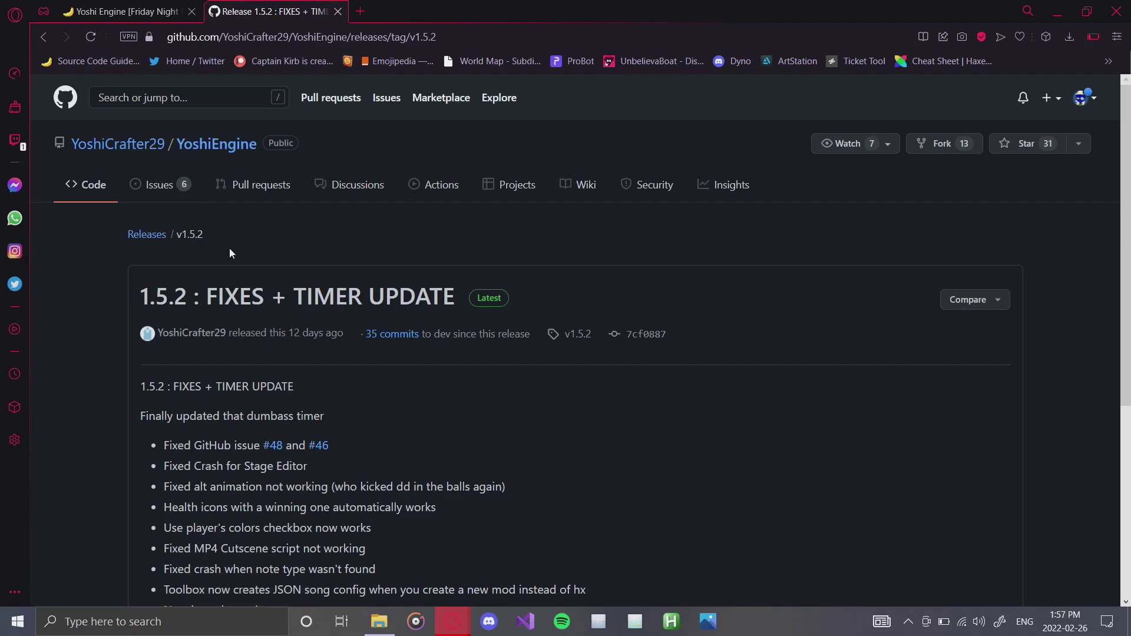
left_click(90, 185)
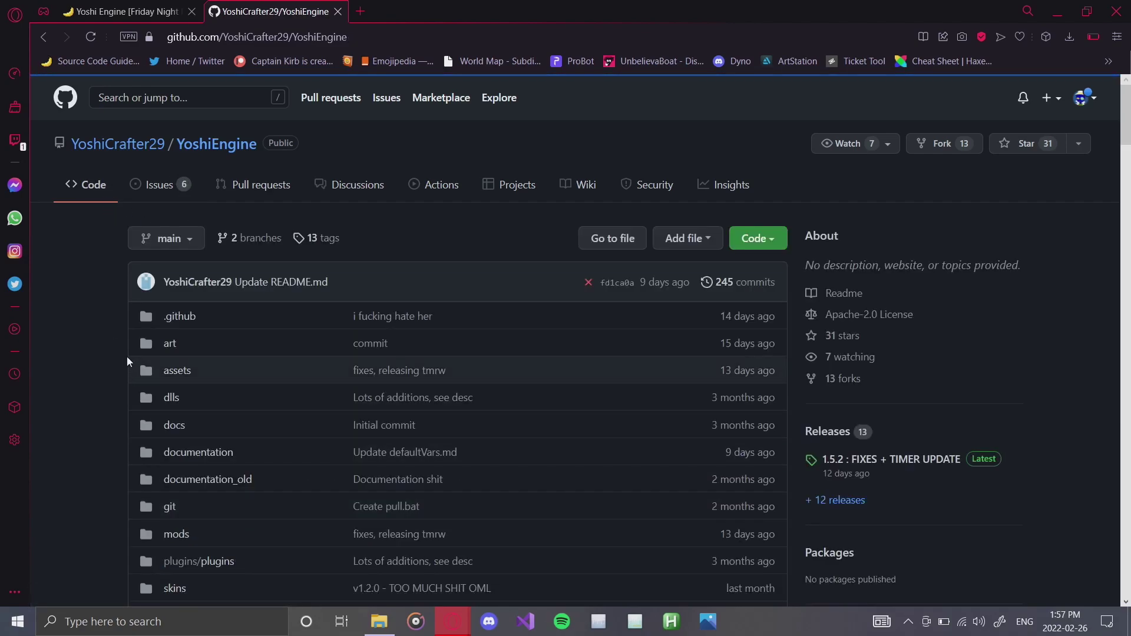
left_click(198, 456)
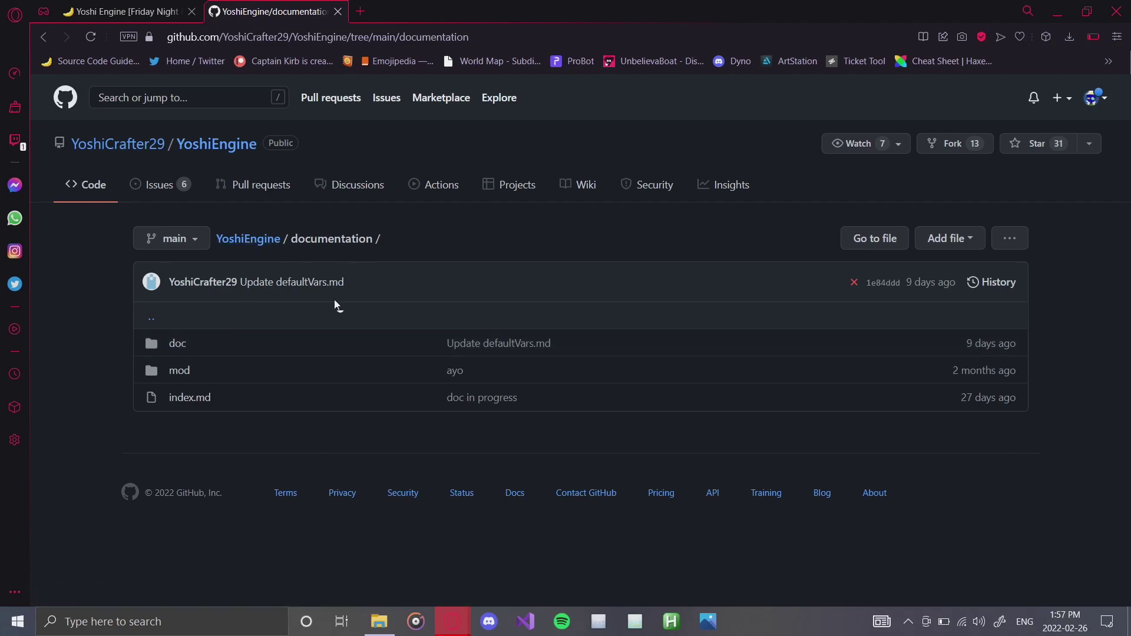
left_click(178, 347)
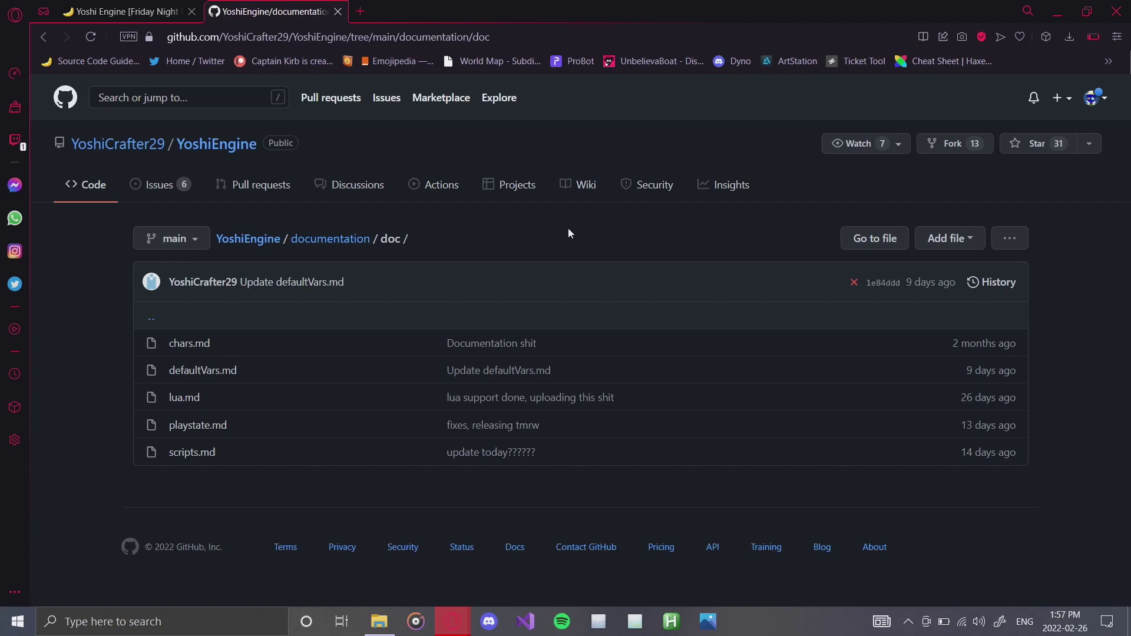
- Open the YoshiEngine wiki and look through its home page and list of modding topics
left_click(580, 184)
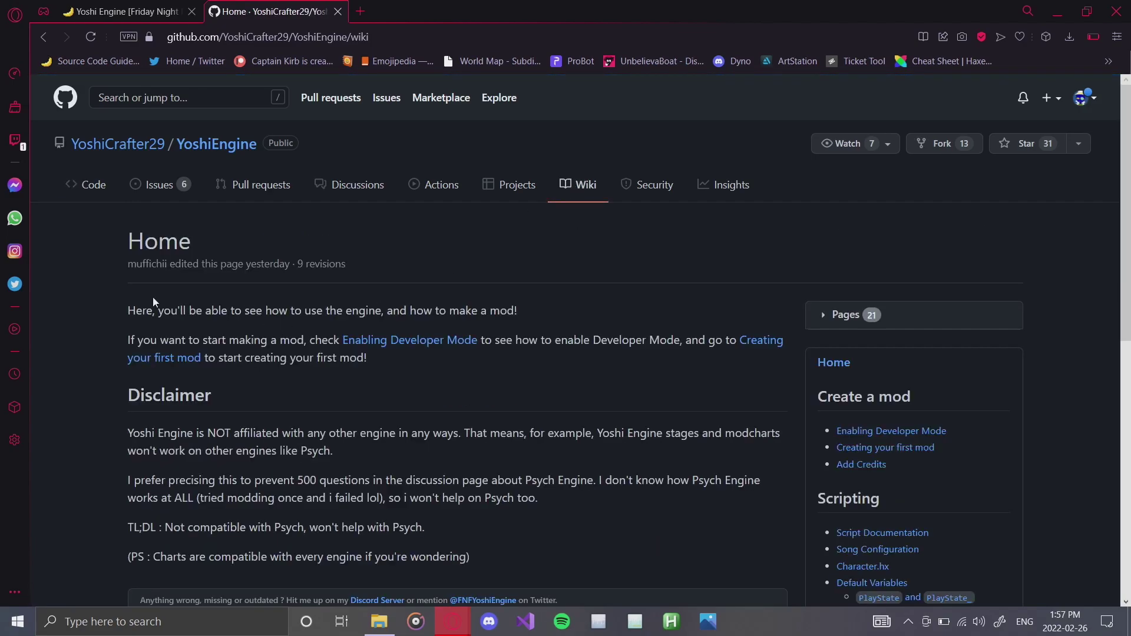
scroll(98, 287, "down", 5)
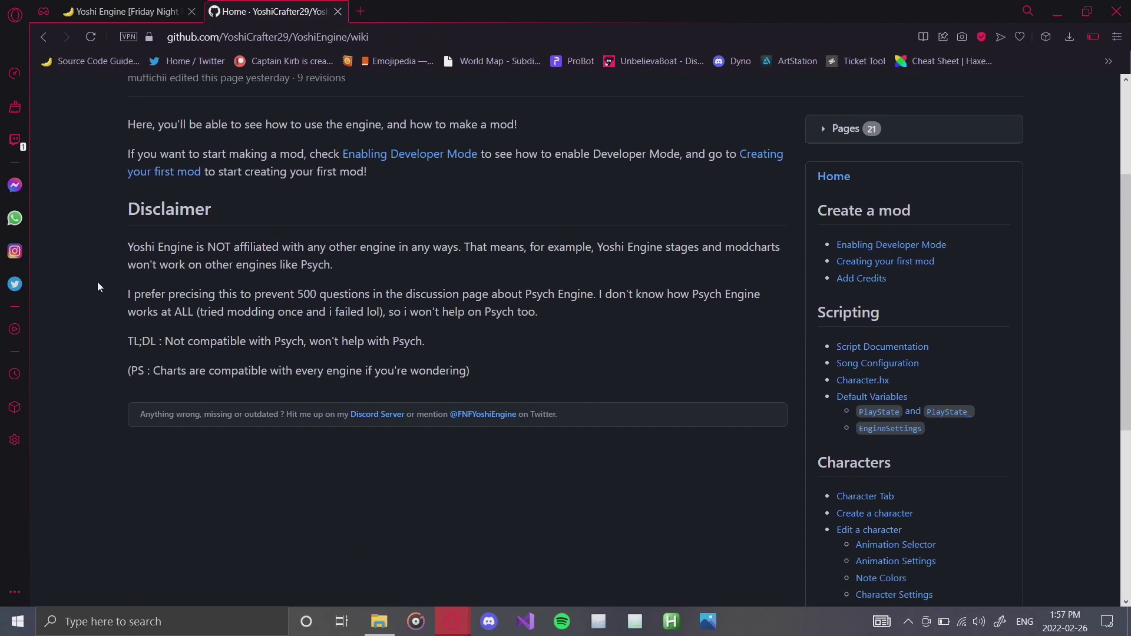
scroll(99, 286, "down", 1)
scroll(98, 286, "up", 2)
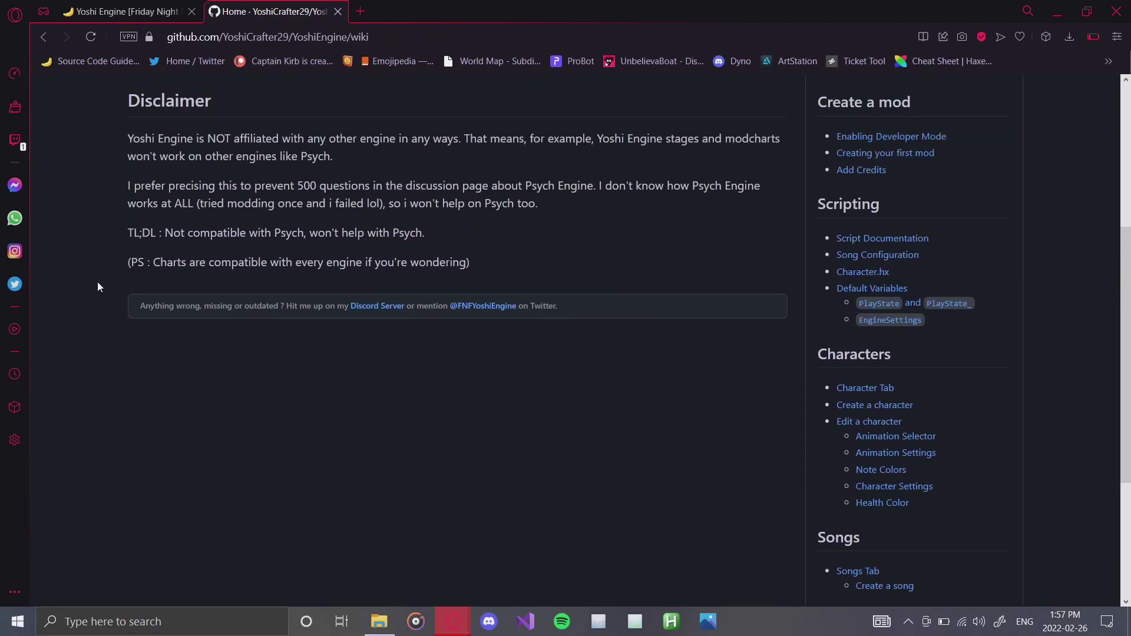
- Switch from the wiki to the Yoshi Engine Tutorials folder, launch YoshiEngine.exe and continue past the intro to the game's main menu
scroll(98, 286, "up", 1)
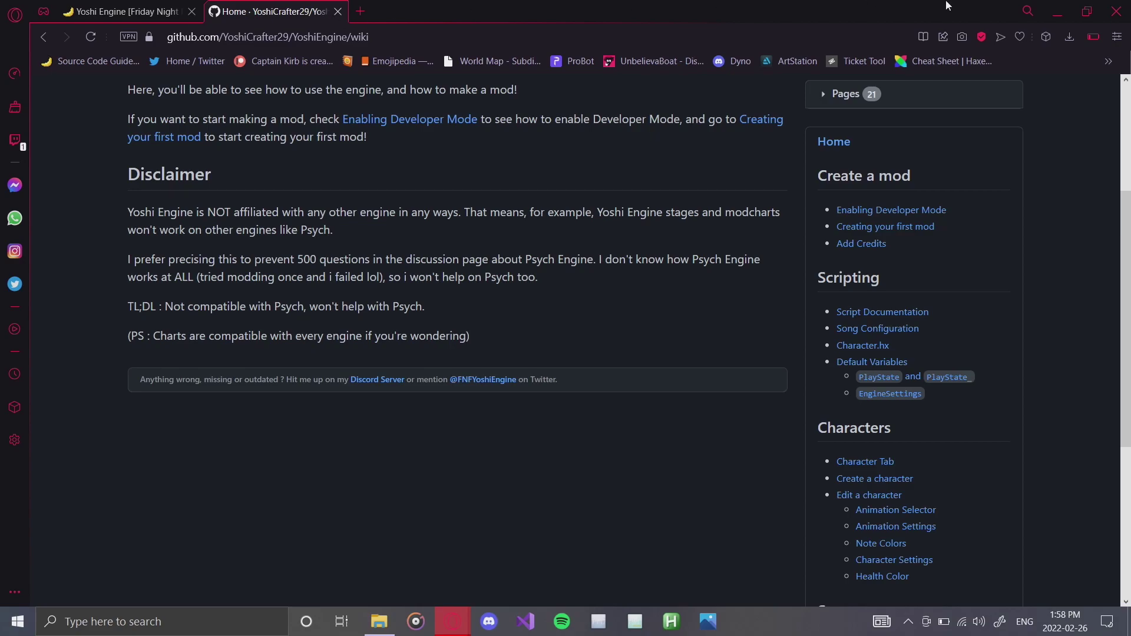
left_click(1057, 12)
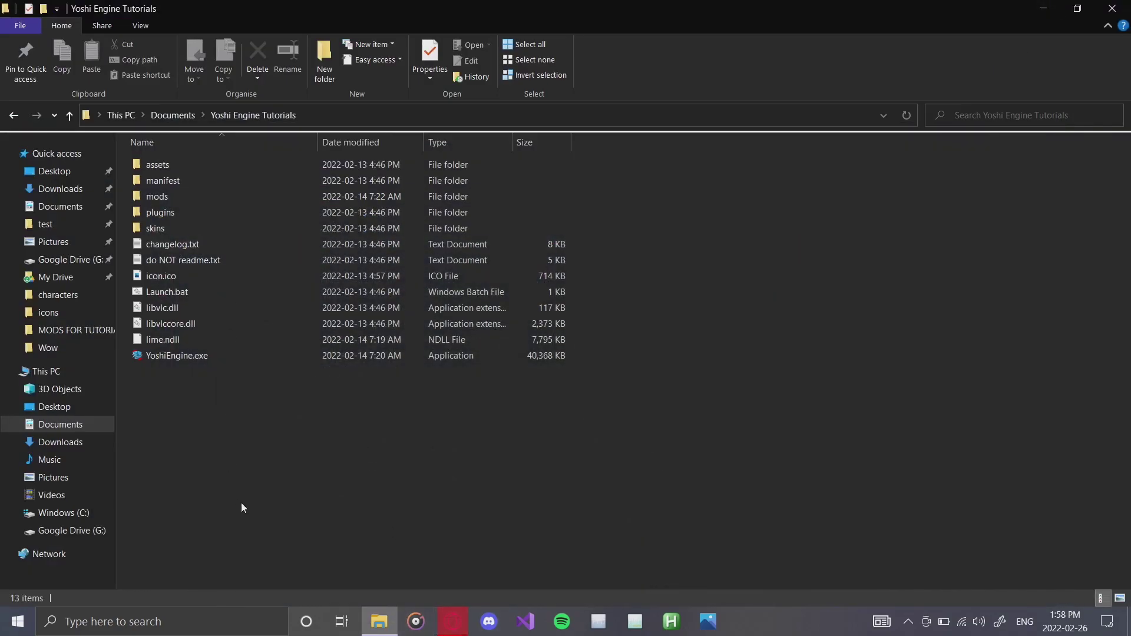
double_click(182, 359)
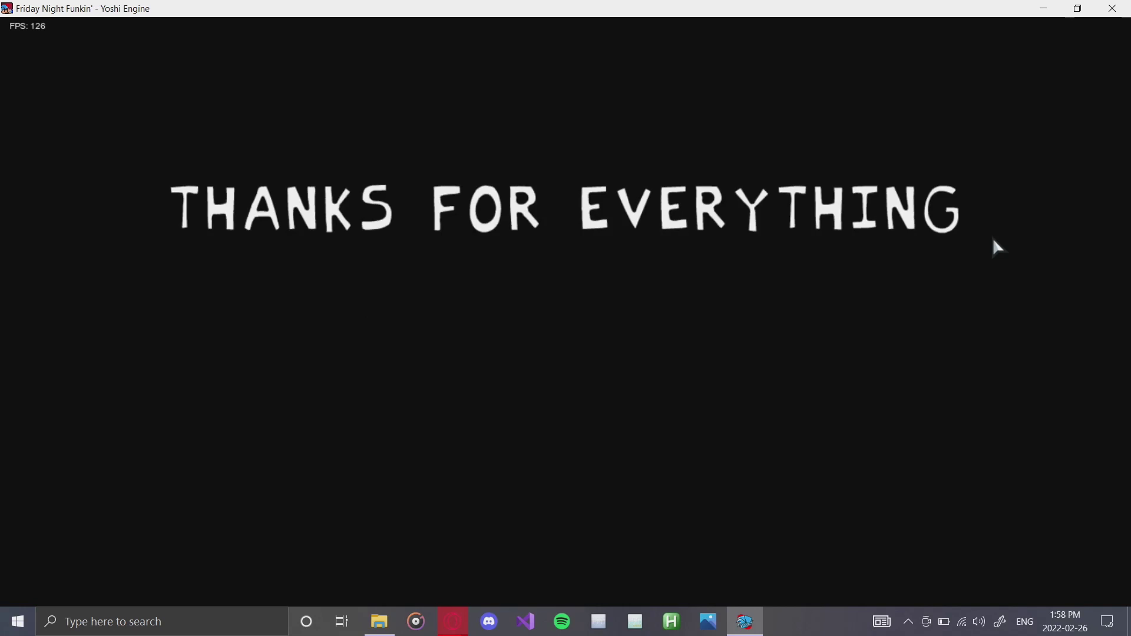
key("Return")
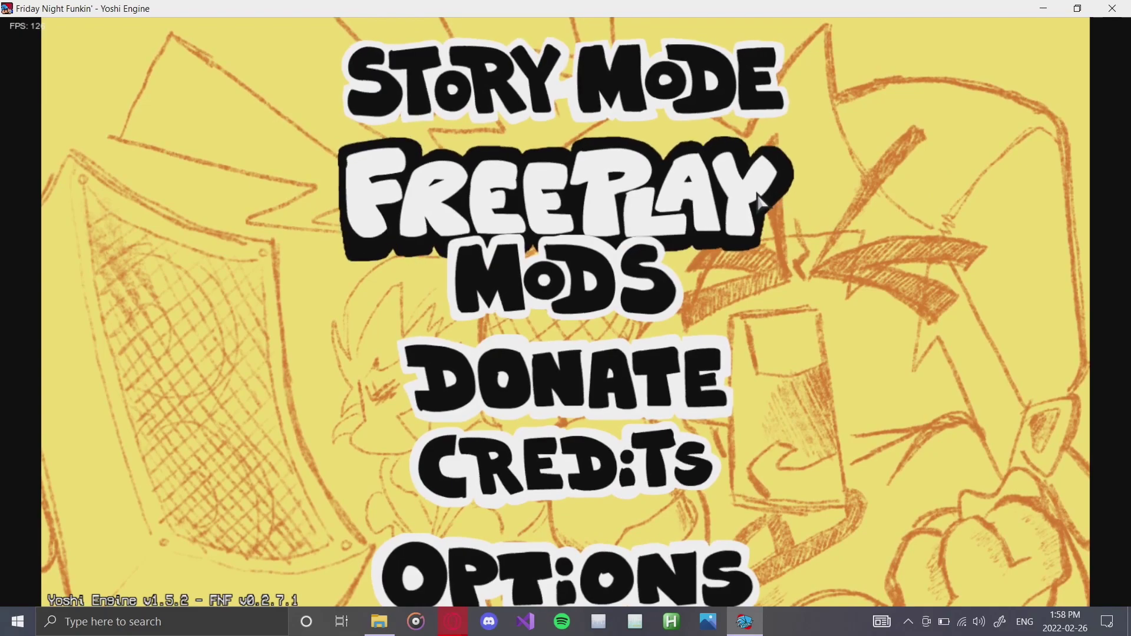
- Open Story Mode and look through the list of available weeks, stopping at Week 3
key("Up")
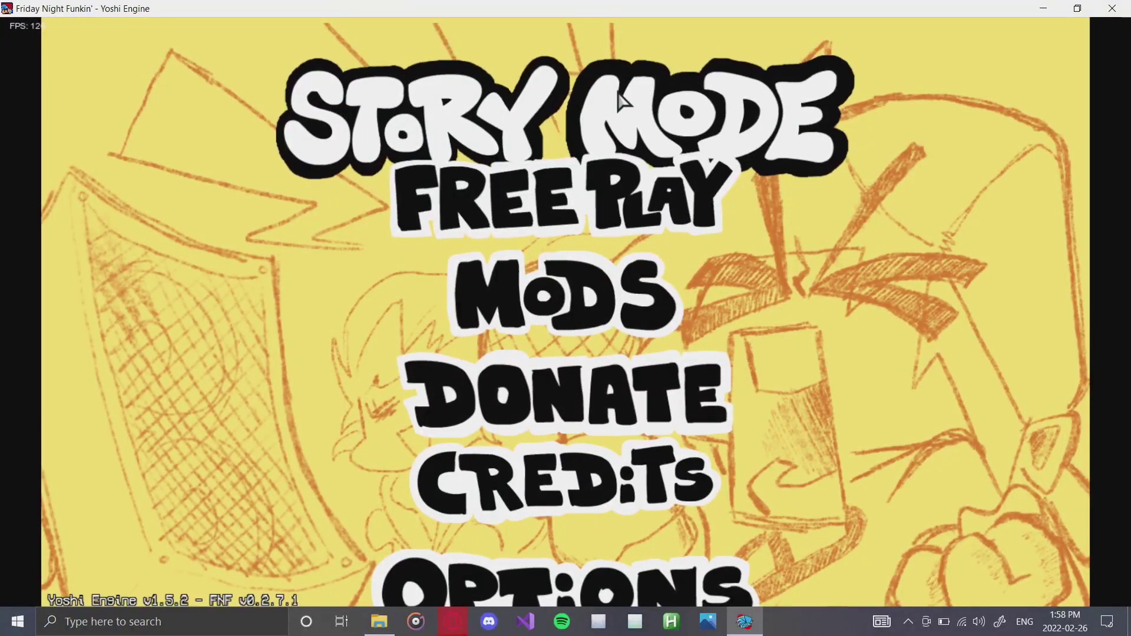
left_click(622, 106)
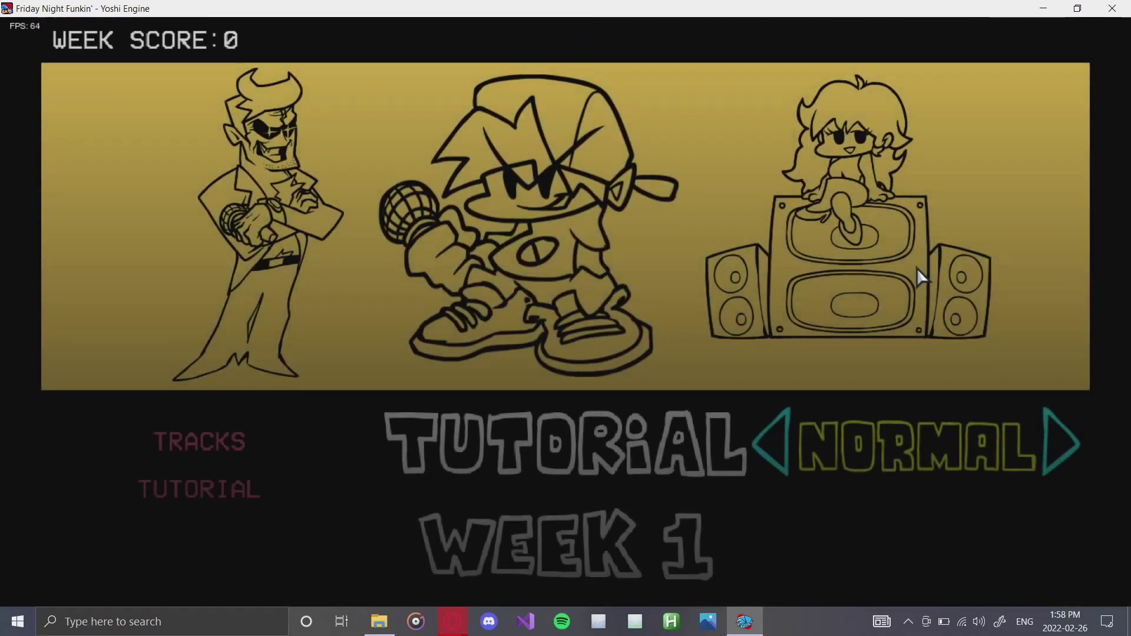
key("Down")
key("Down")
key("Down")
key("Down")
key("Down")
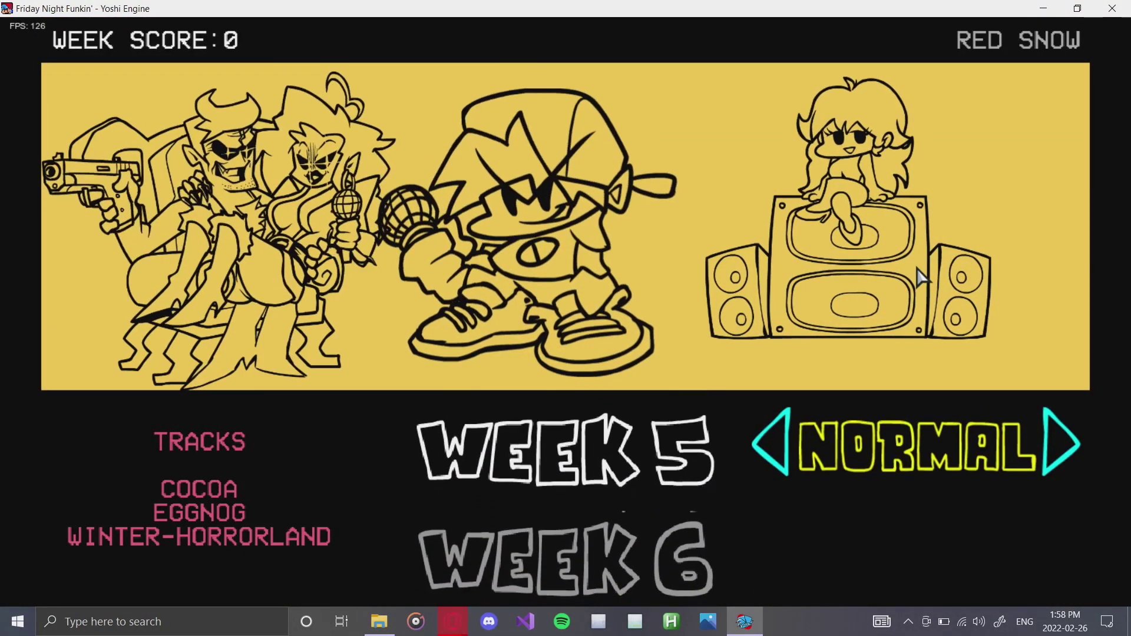
key("Down")
key("Down")
key("Down")
key("Down")
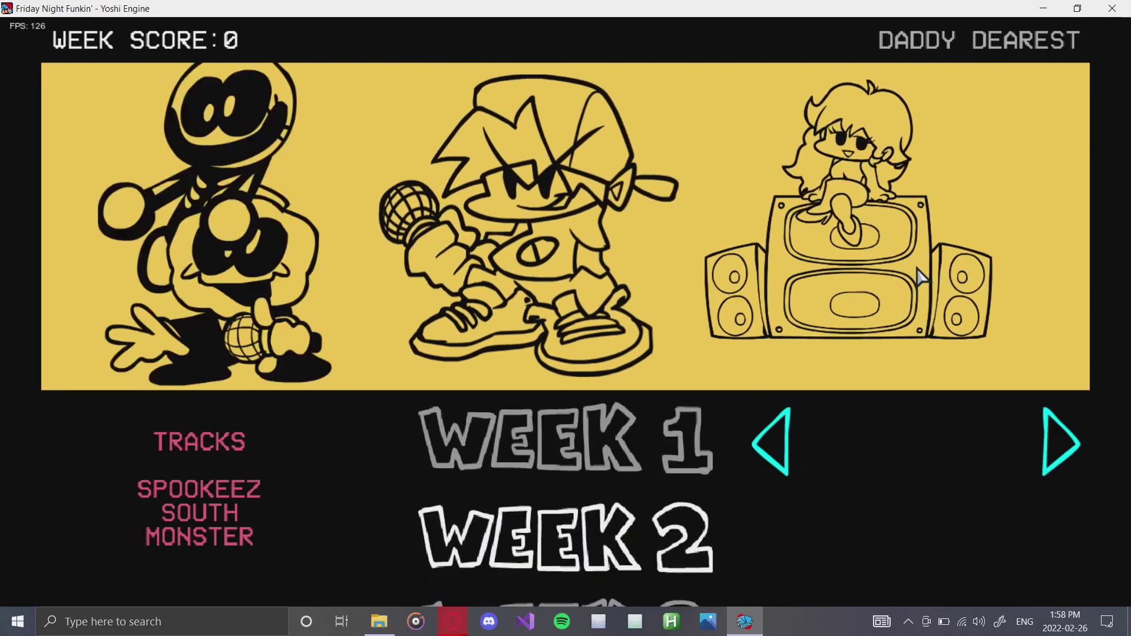
key("Down")
- Cycle through the difficulty options for Week 3, ending on Normal
key("Right")
key("Left")
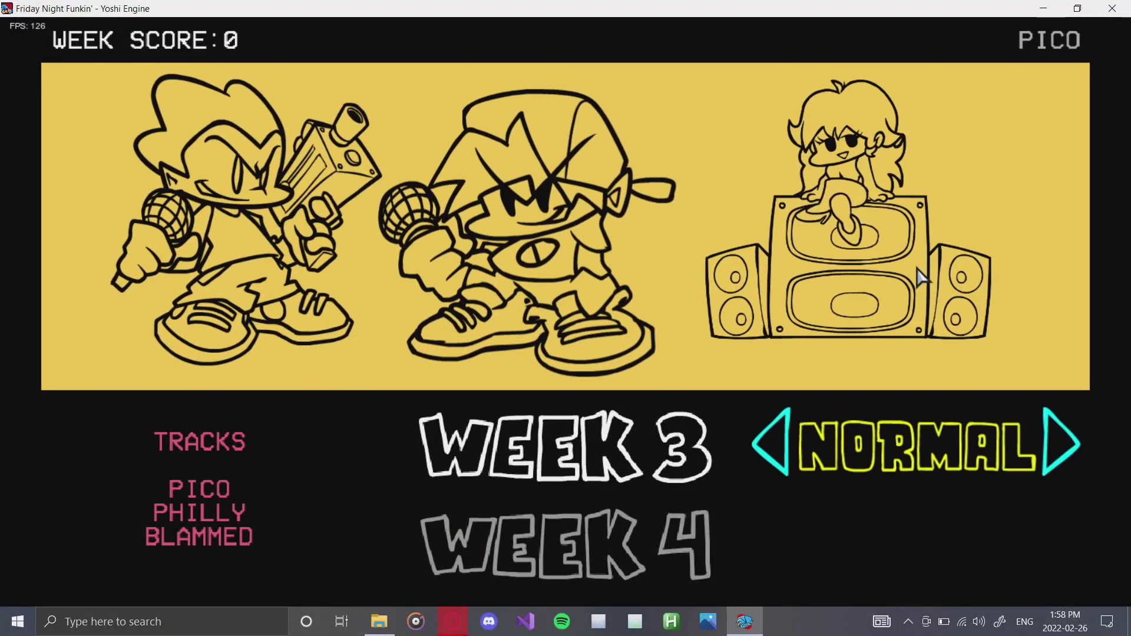
key("Right")
key("Left")
key("Left")
key("Left")
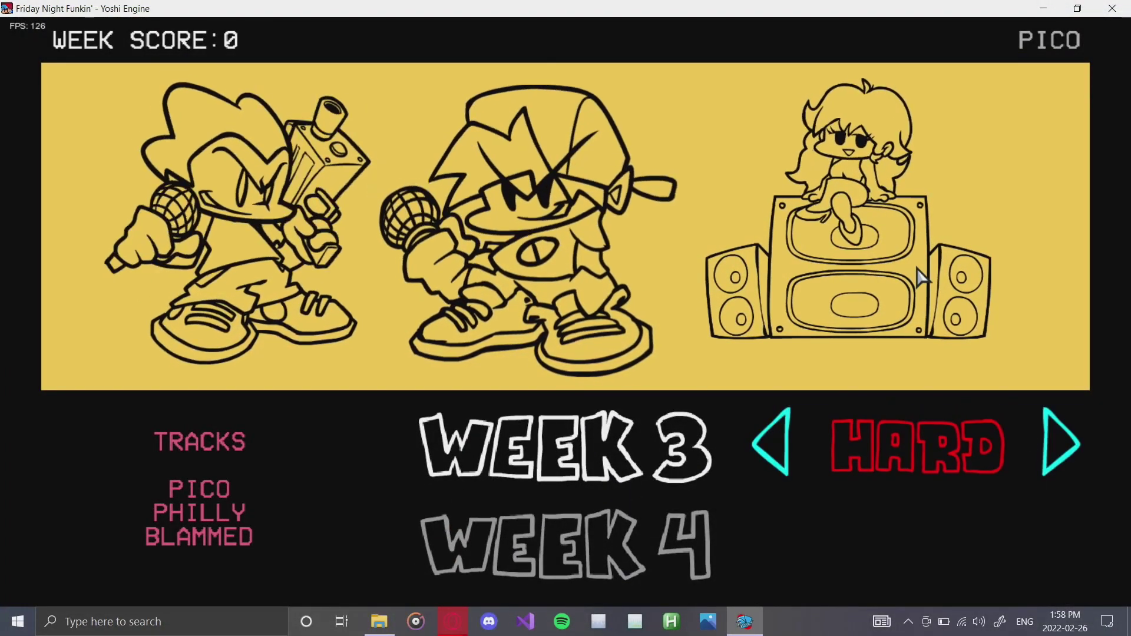
key("Right")
key("Right")
- Go back to the Tutorial week and leave Story Mode for the main menu
key("Up")
key("Up")
key("Up")
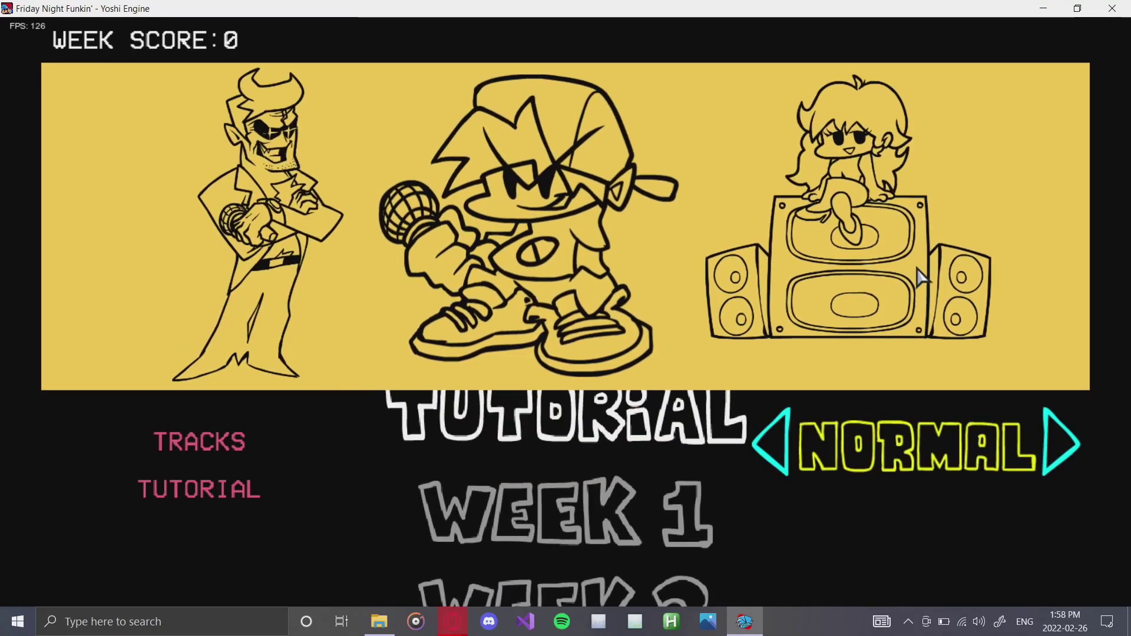
key("Up")
key("Down")
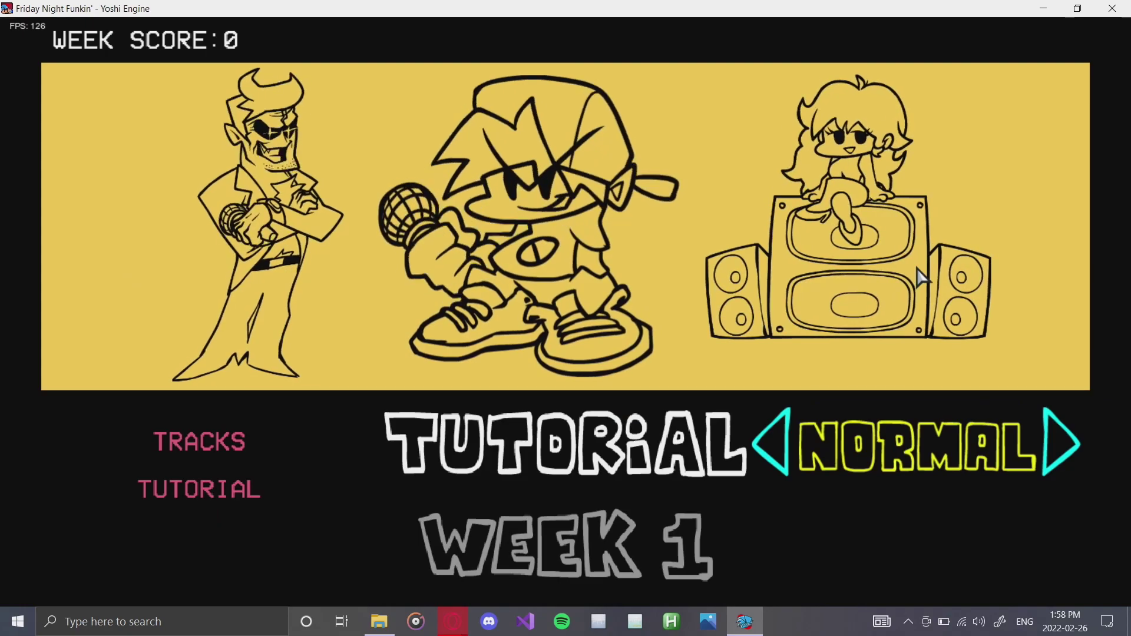
key("Escape")
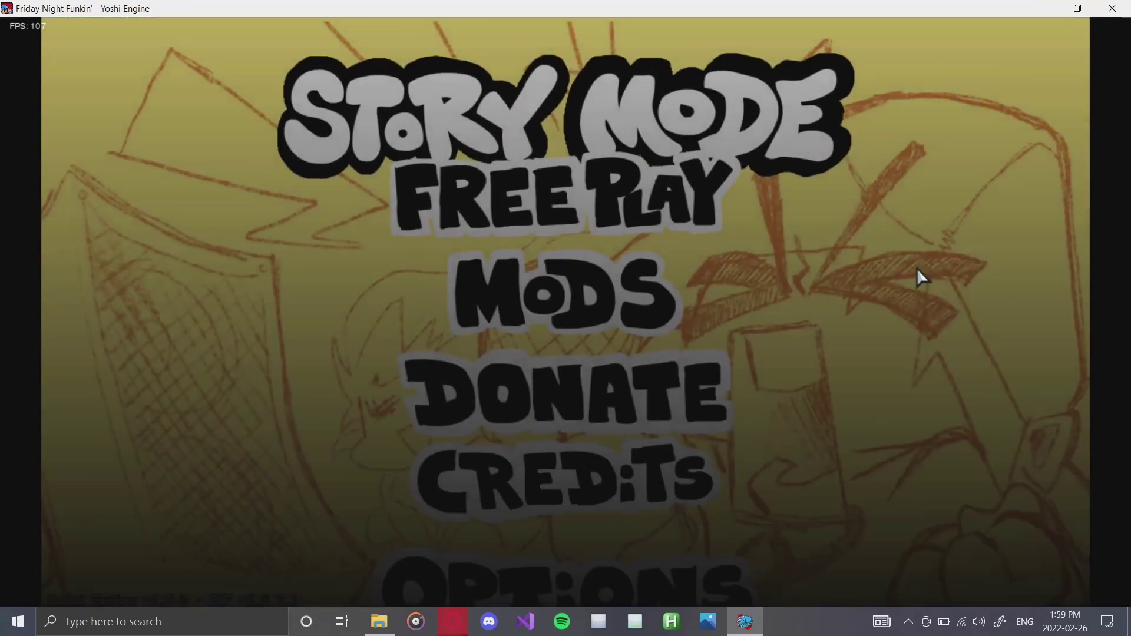
- Open Freeplay, browse its song list from Tutorial past Winter Horrorland, and leave the song list
key("Down")
key("Down")
key("Up")
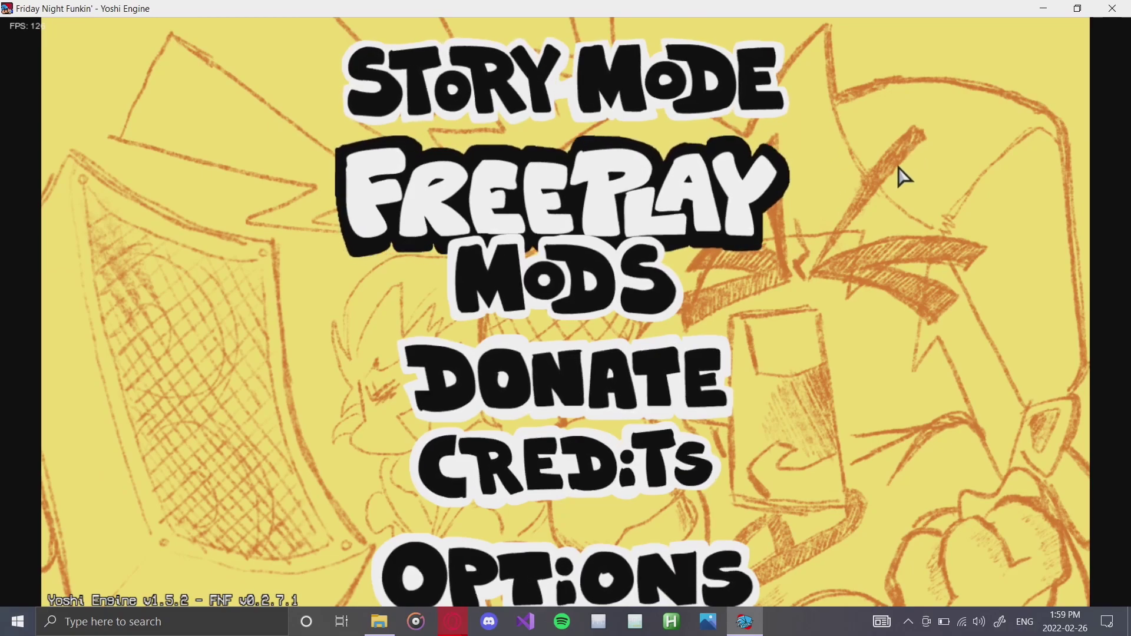
key("Return")
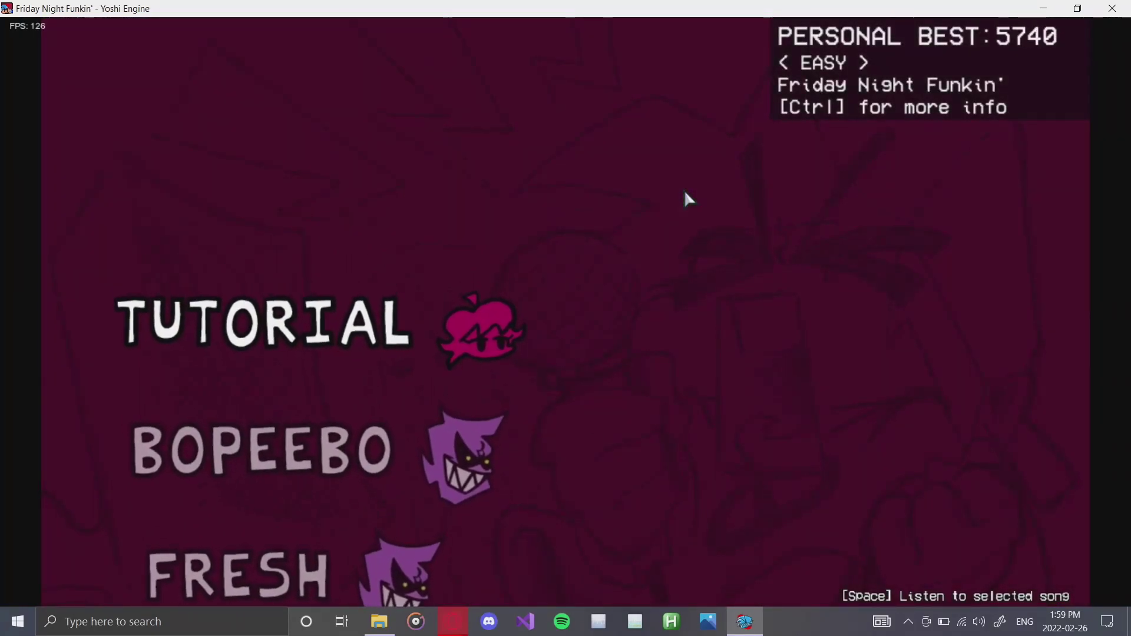
key("Down")
key("Down")
key("Down")
key("Down")
key("Down")
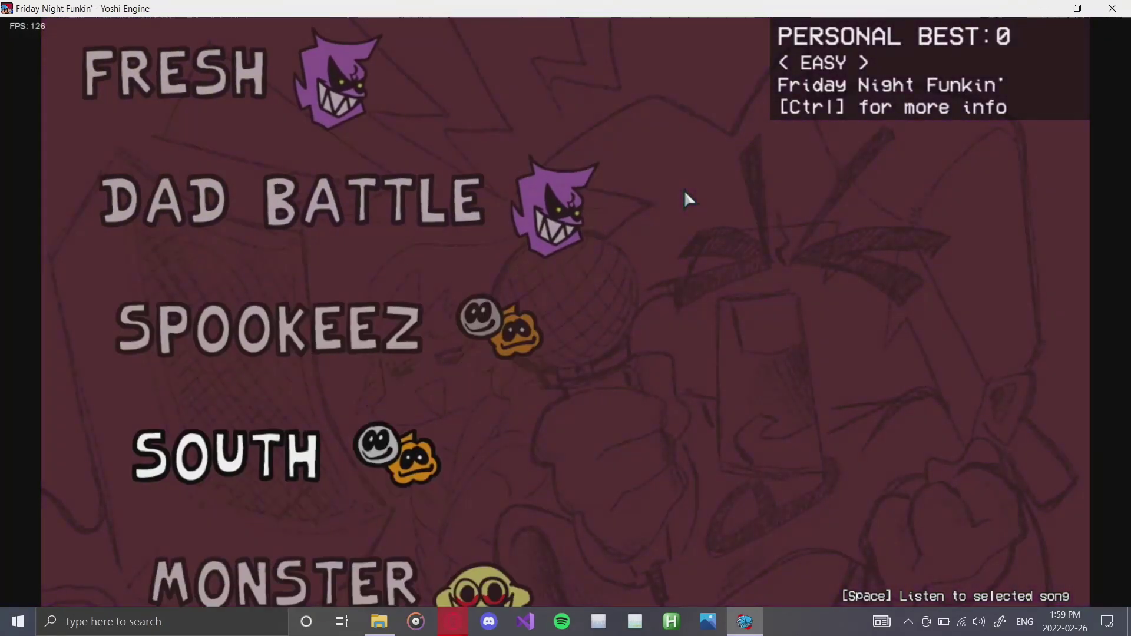
key("Down")
key("Down")
key("Down")
key("Down")
key("Down")
key("Down")
key("Down")
key("Down")
key("Down")
key("Down")
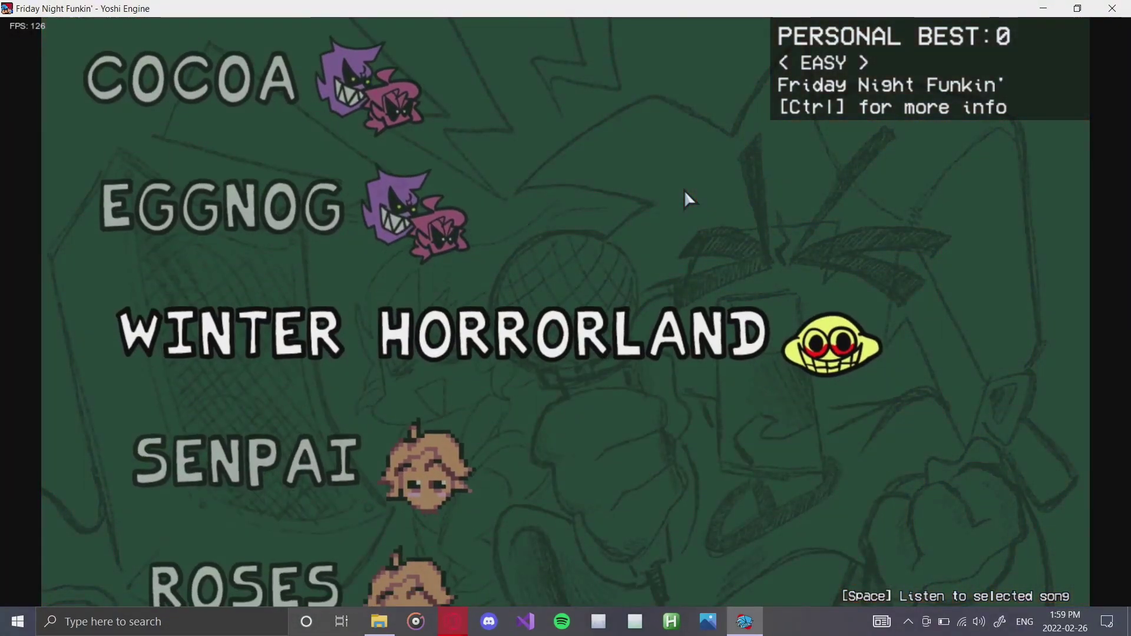
key("Down")
key("Down")
key("Down")
key("Down")
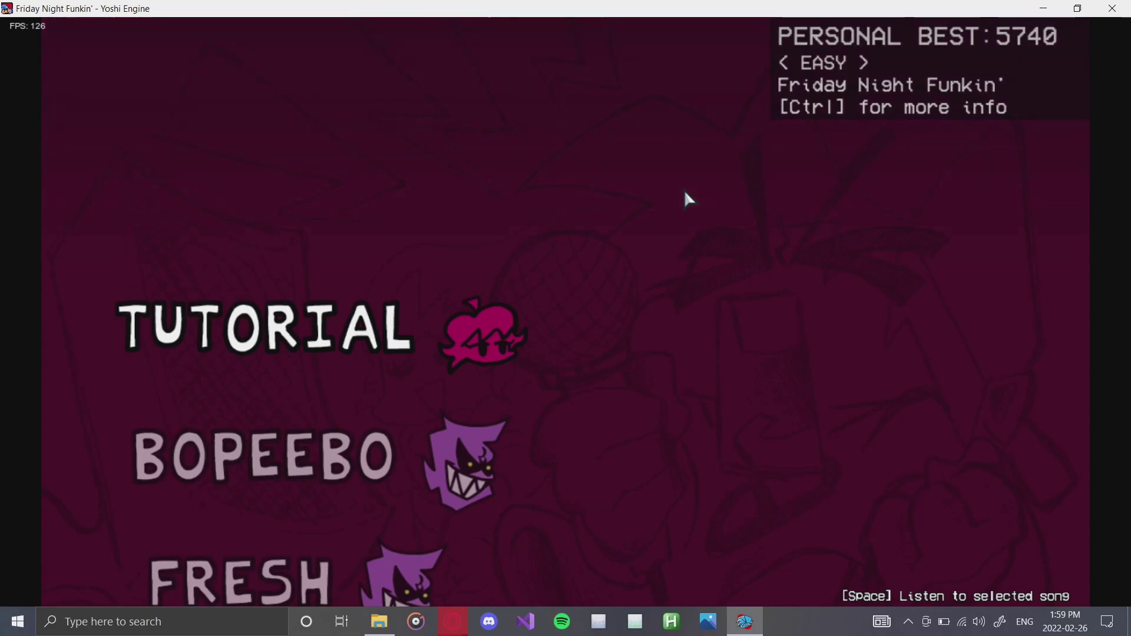
key("Escape")
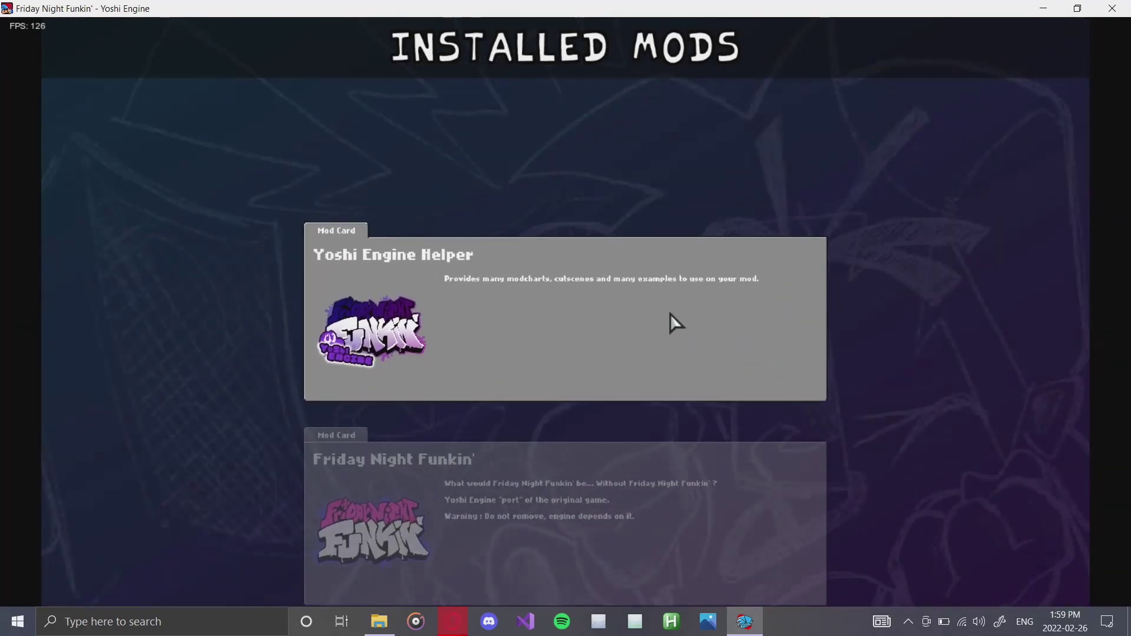
- Look over the Installed Mods cards, check the mods folder in File Explorer and return to the Yoshi Engine Tutorials folder
scroll(640, 317, "down", 1)
scroll(641, 317, "up", 1)
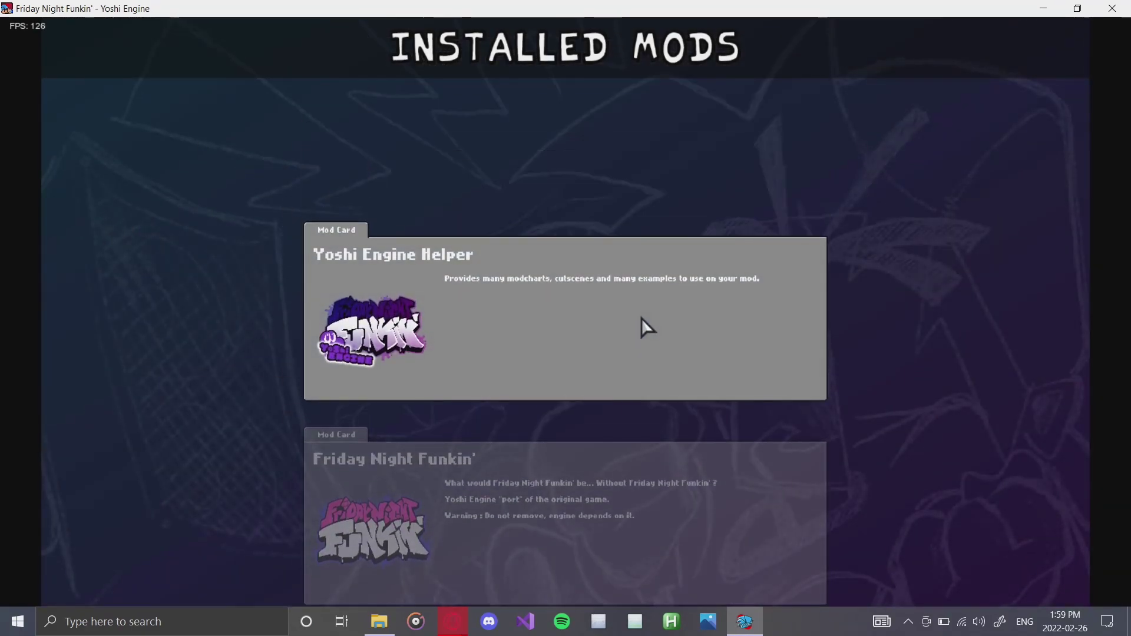
left_click(379, 622)
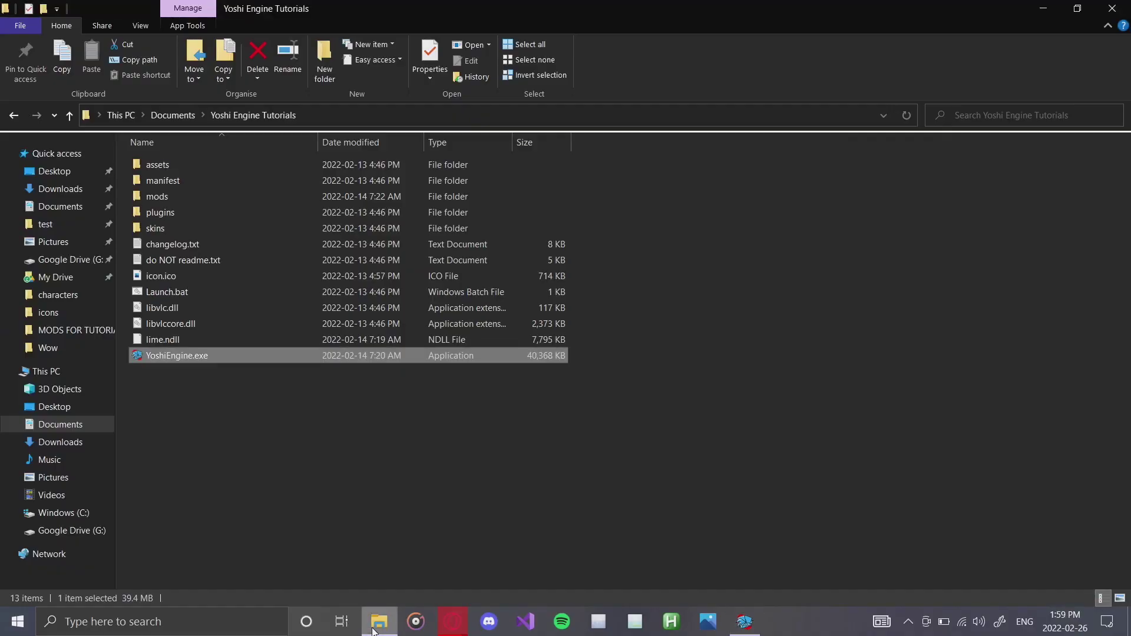
double_click(172, 194)
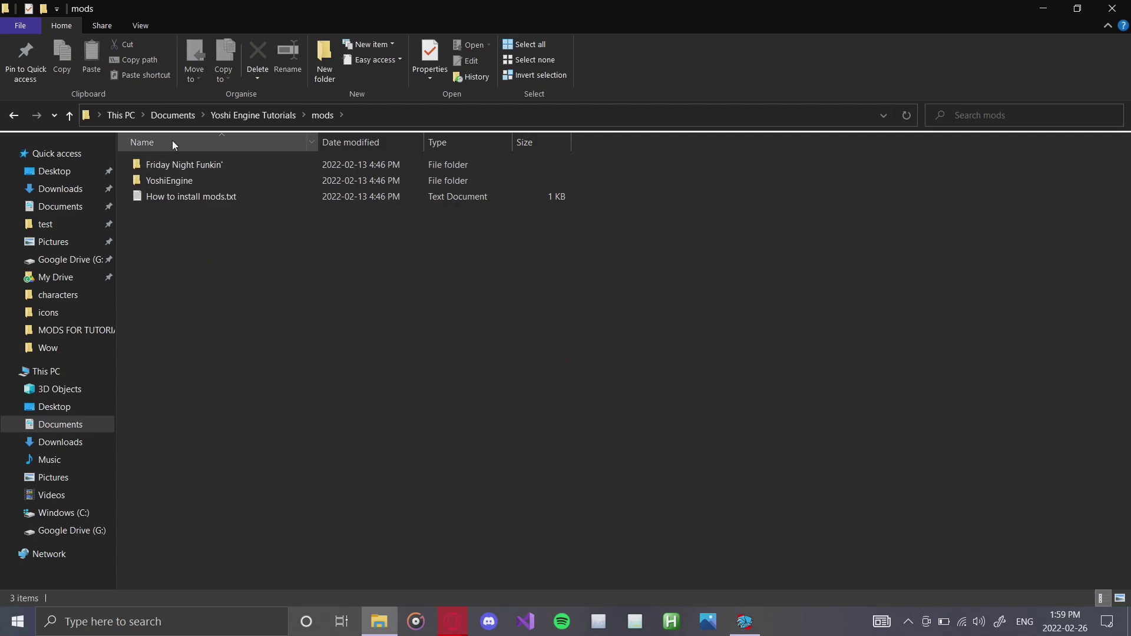
left_click(253, 116)
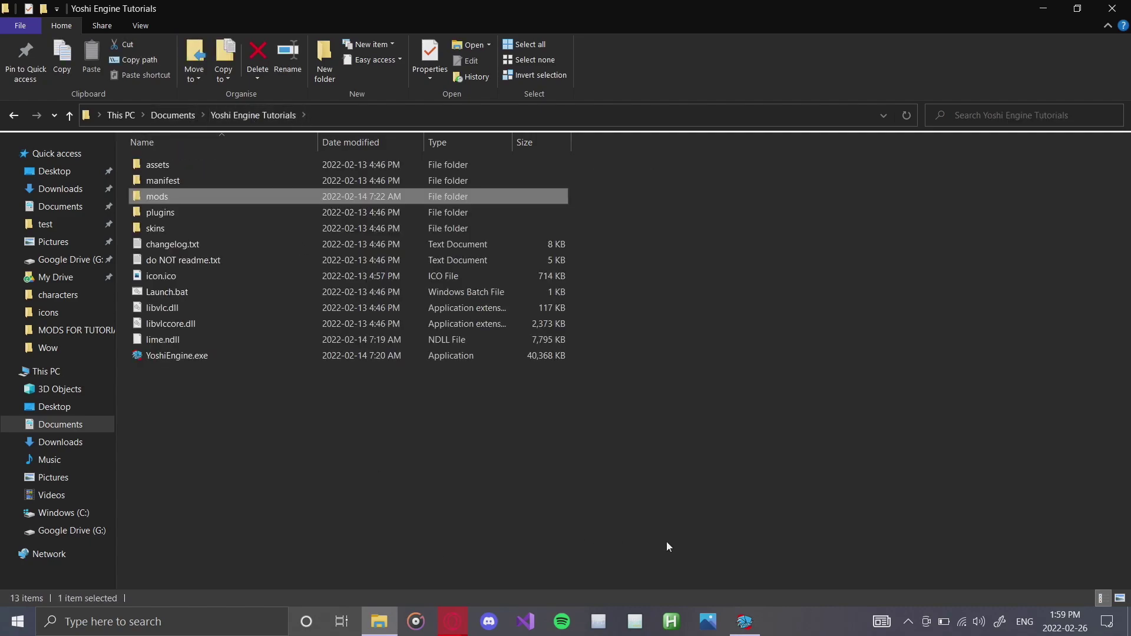
- Switch back to the game, review the Installed Mods cards and return to the main menu
left_click(738, 620)
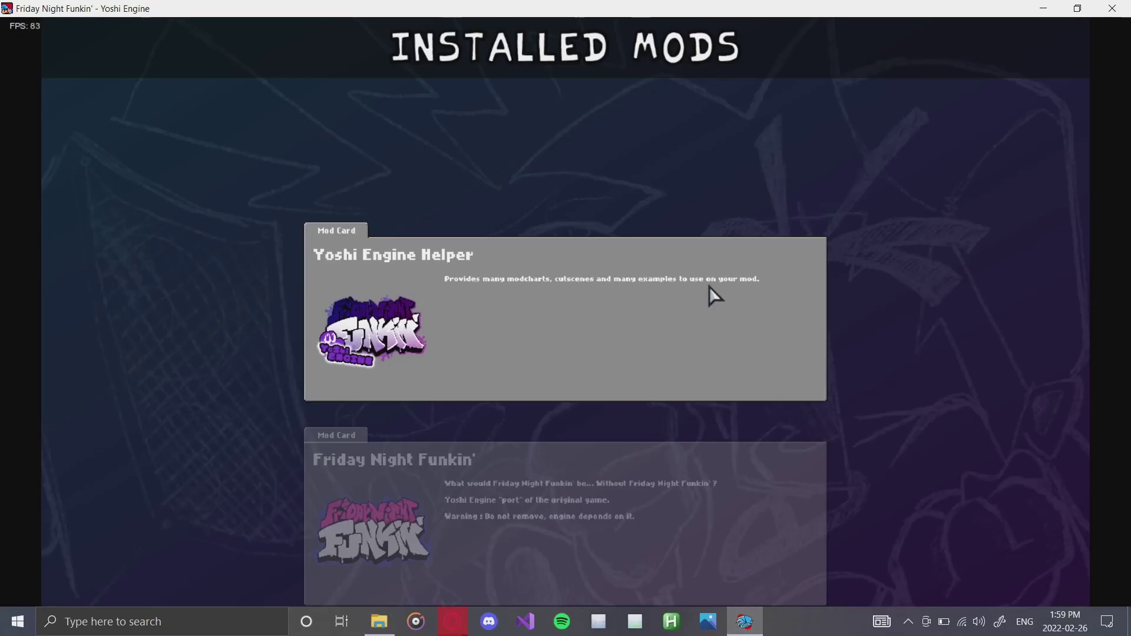
scroll(709, 286, "down", 1)
scroll(681, 314, "up", 1)
key("Return")
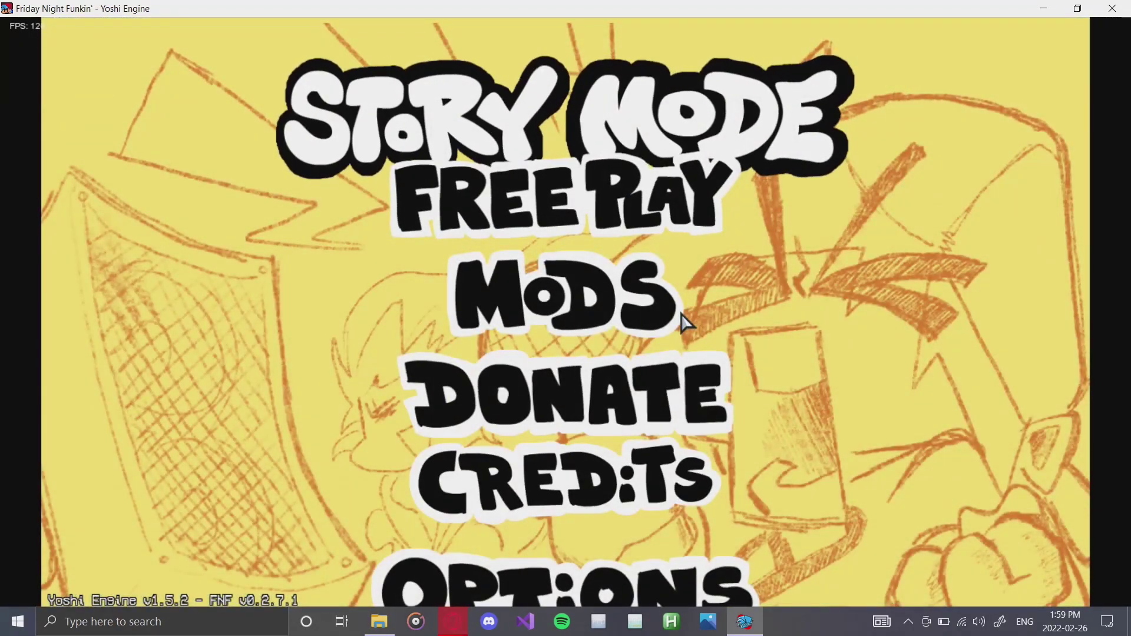
- Open the Credits screen from the main menu
scroll(681, 314, "down", 2)
scroll(684, 323, "down", 1)
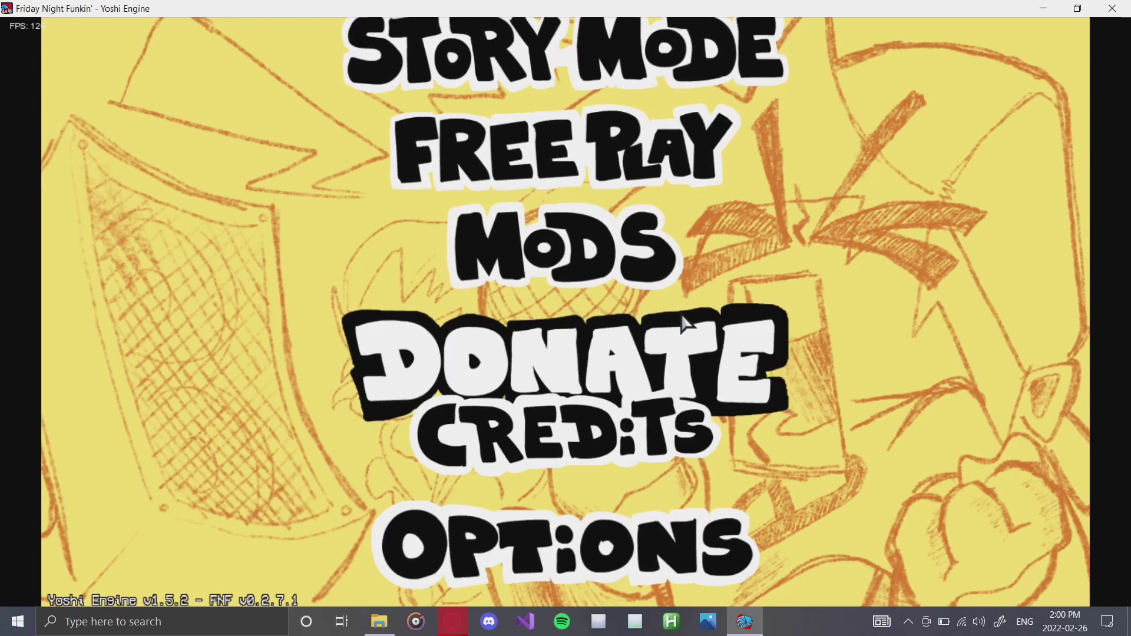
key("Down")
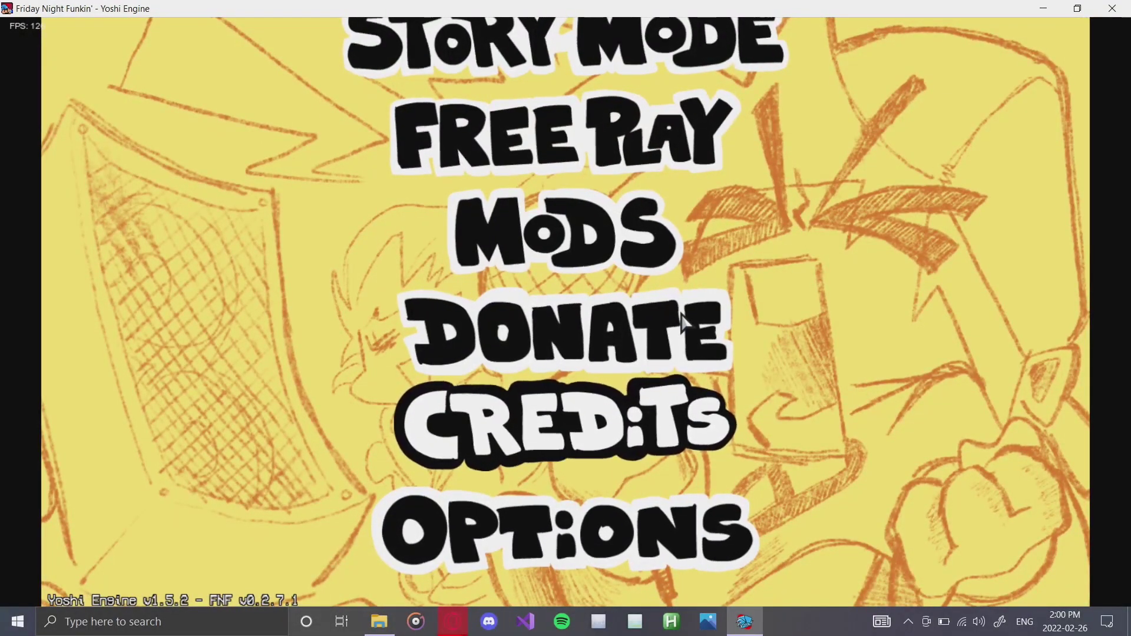
key("Return")
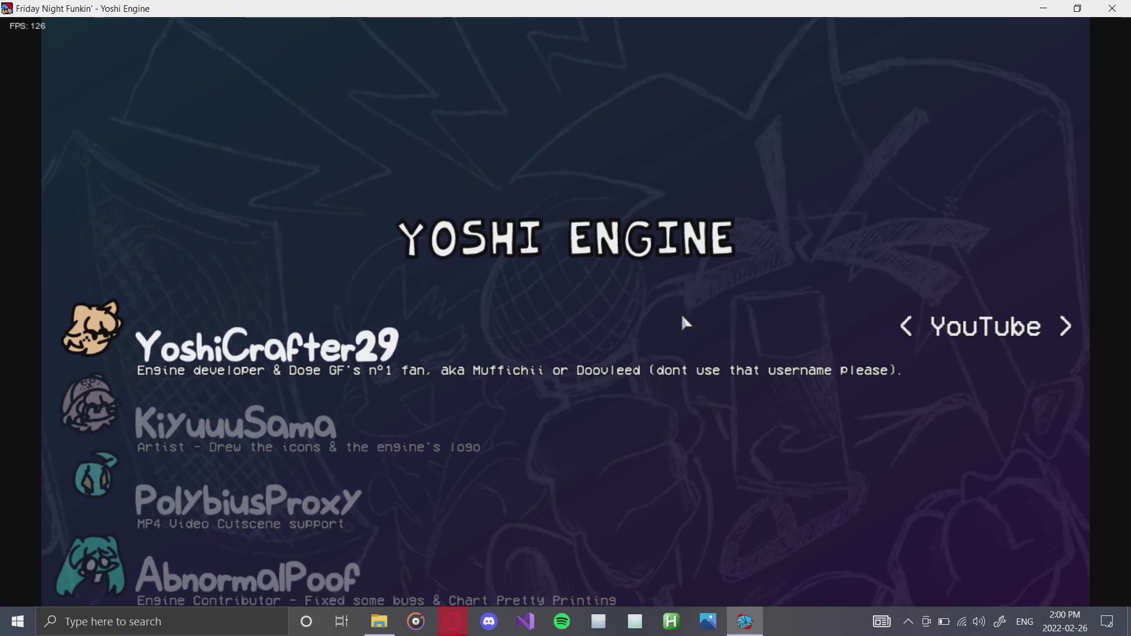
- Cycle through the engine developer's social links in the credits and return to the main menu
key("Right")
key("Right")
key("Right")
key("Right")
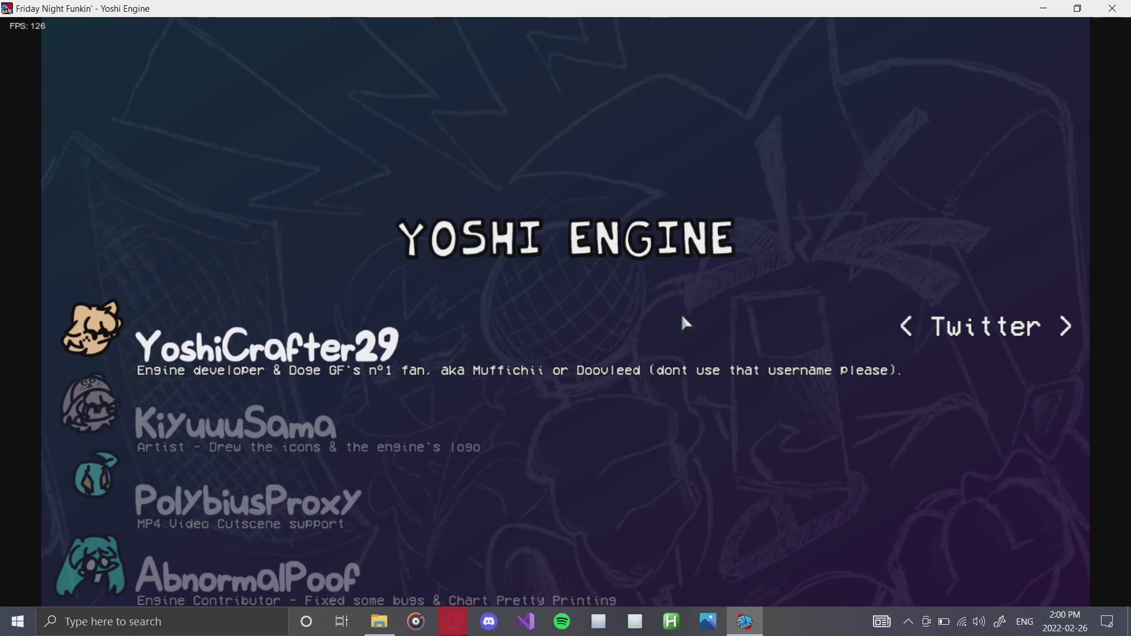
key("Right")
key("Right")
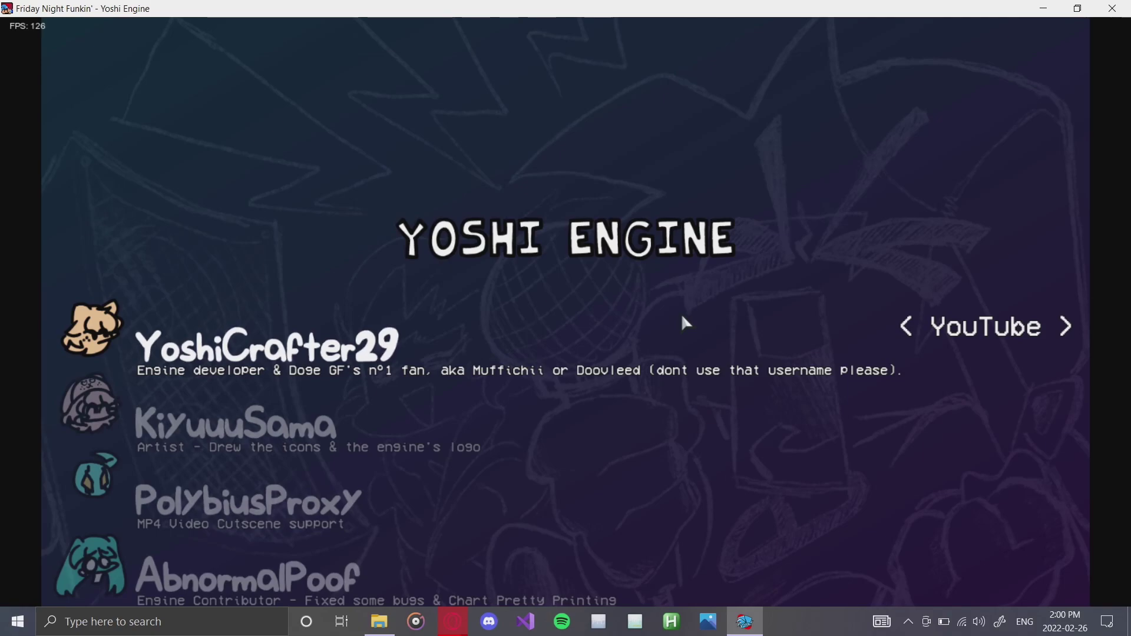
key("Escape")
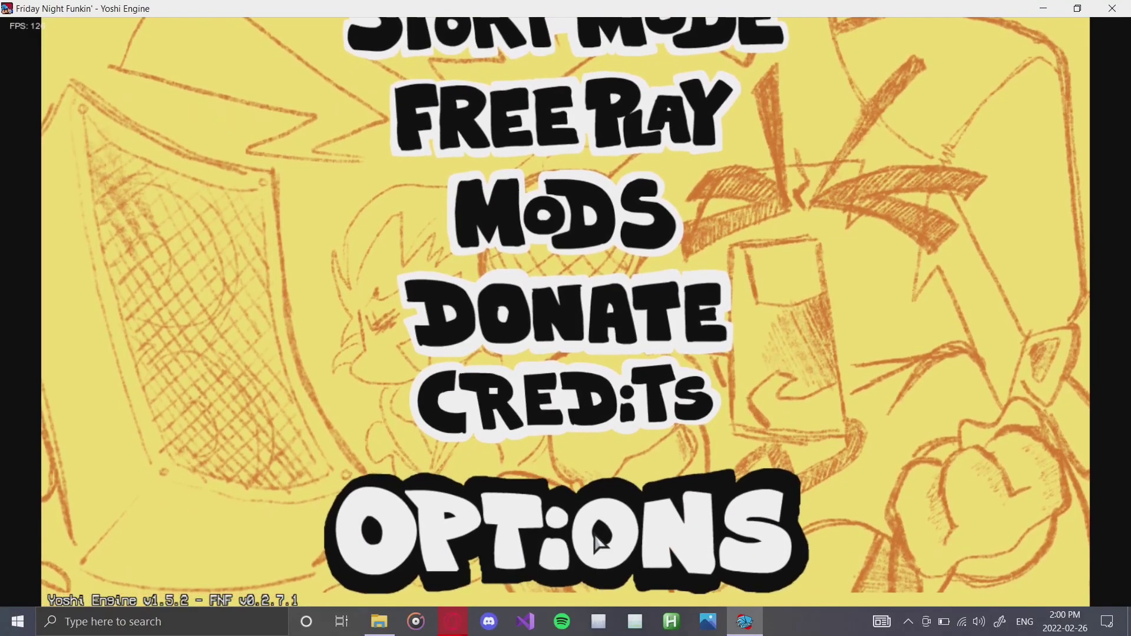
- Open the keybind configuration for 4 keys charts from the game's Options screen
left_click(594, 542)
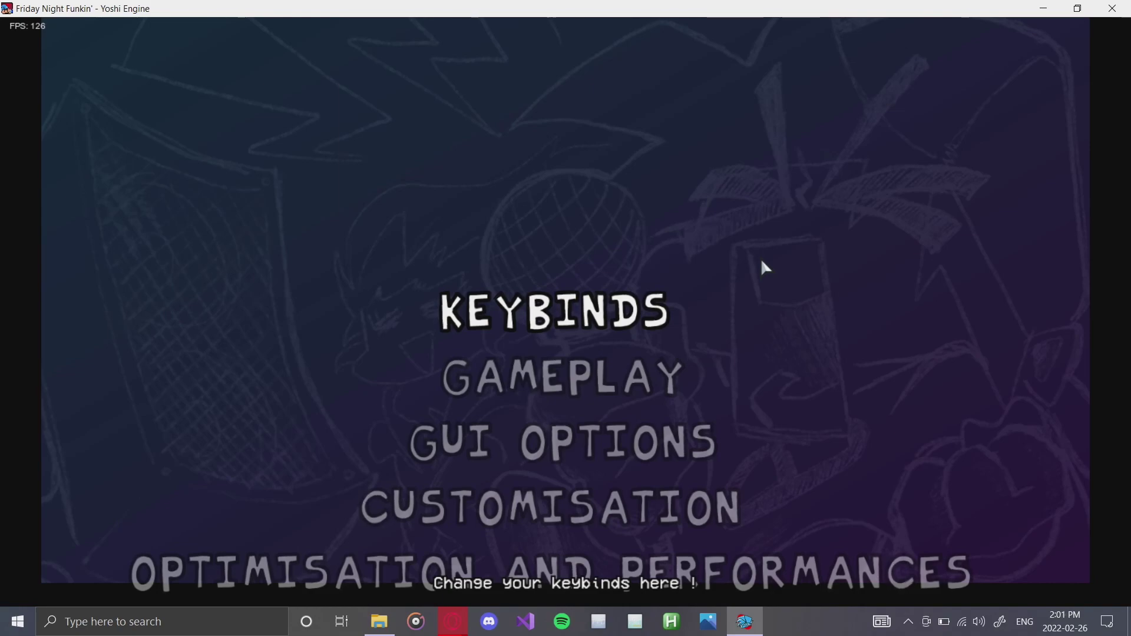
key("Return")
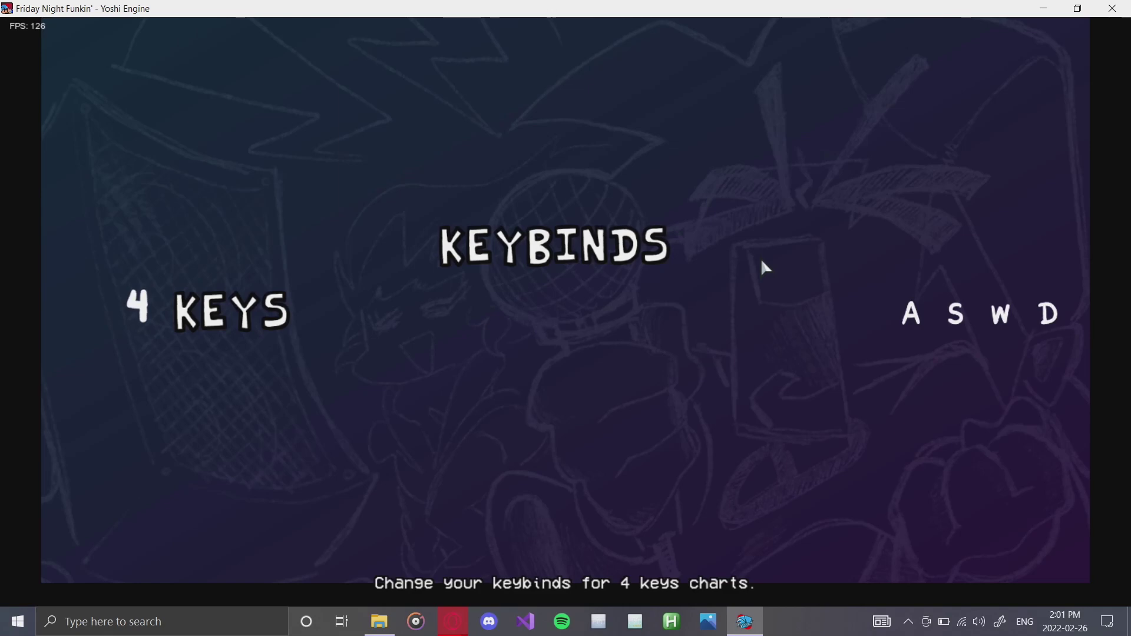
key("Return")
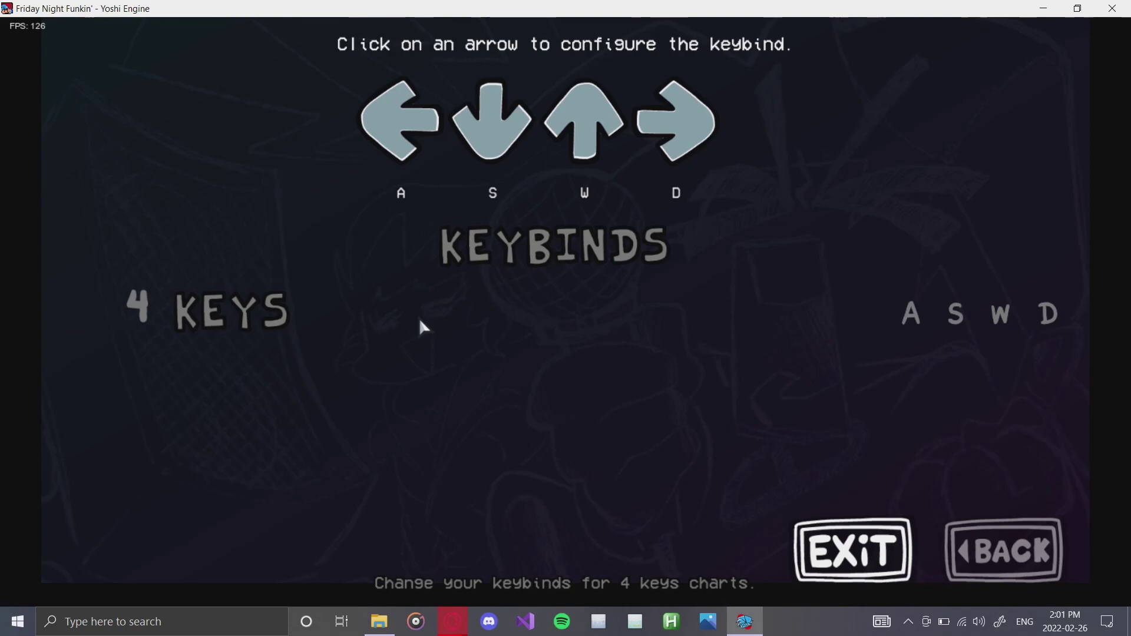
- Rebind the 4-key left, down, up and right arrows to D, F, J and K and return to the options categories
left_click(396, 120)
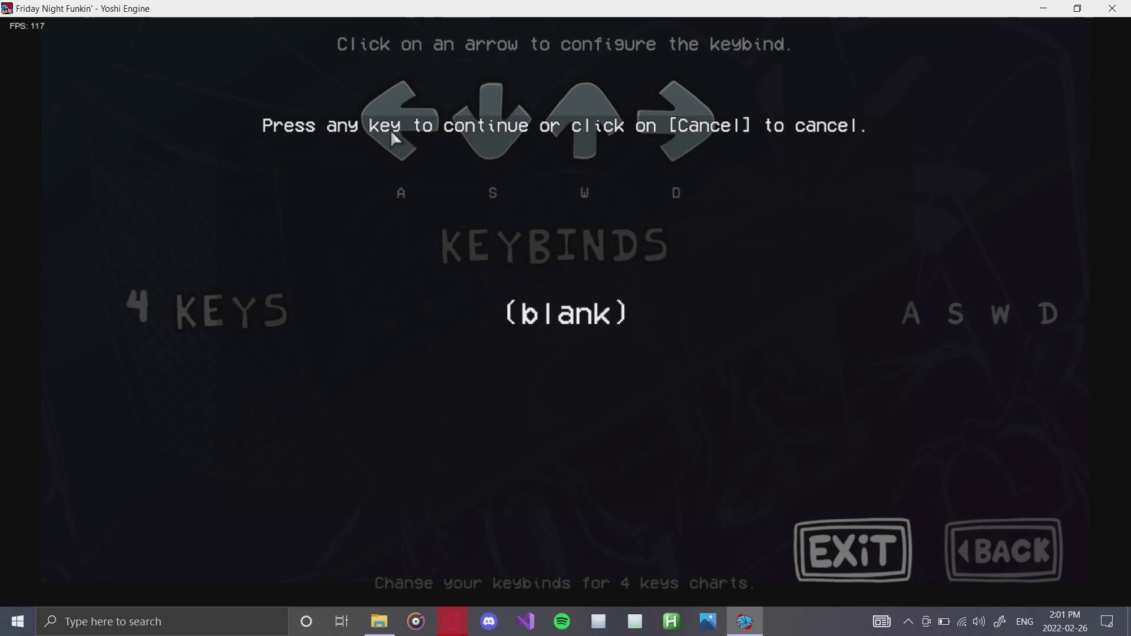
key("d")
left_click(486, 129)
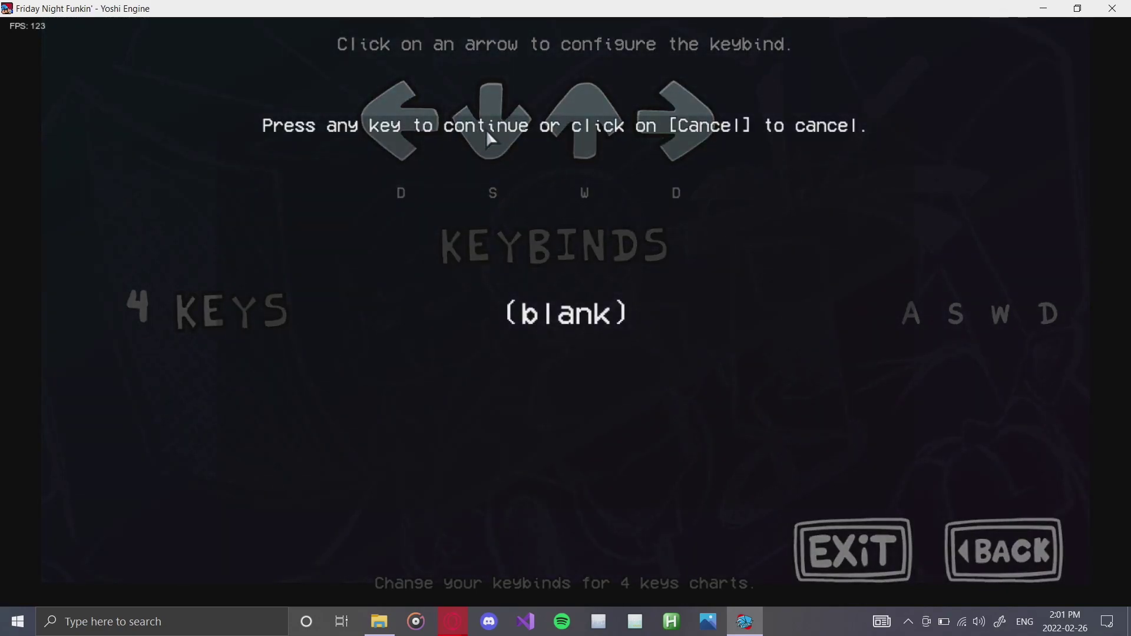
key("f")
left_click(586, 130)
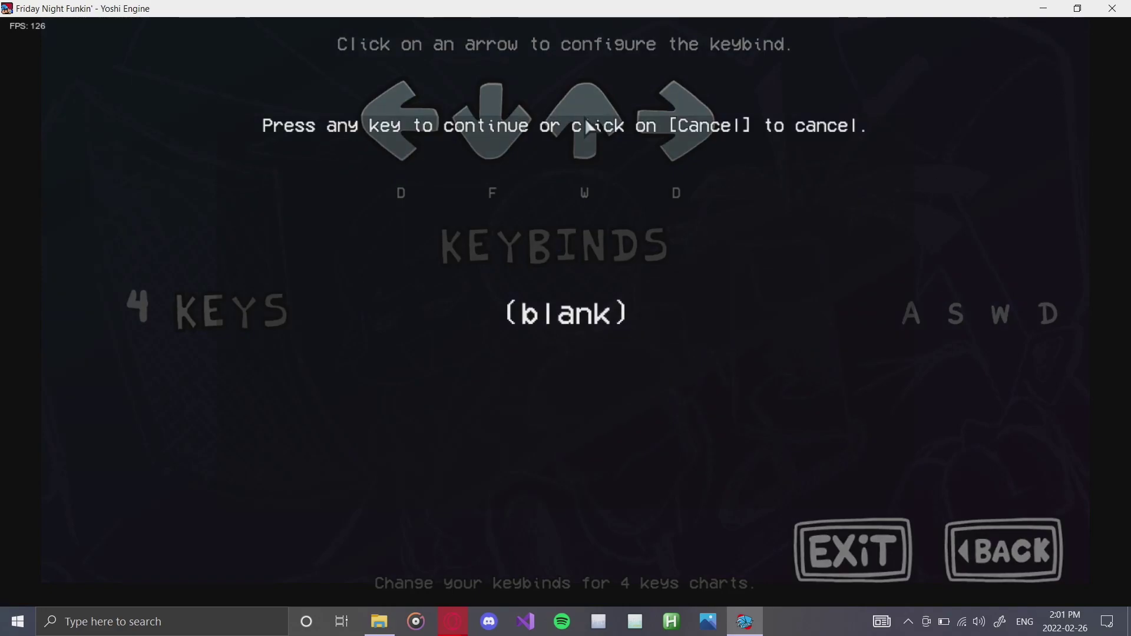
key("j")
left_click(668, 117)
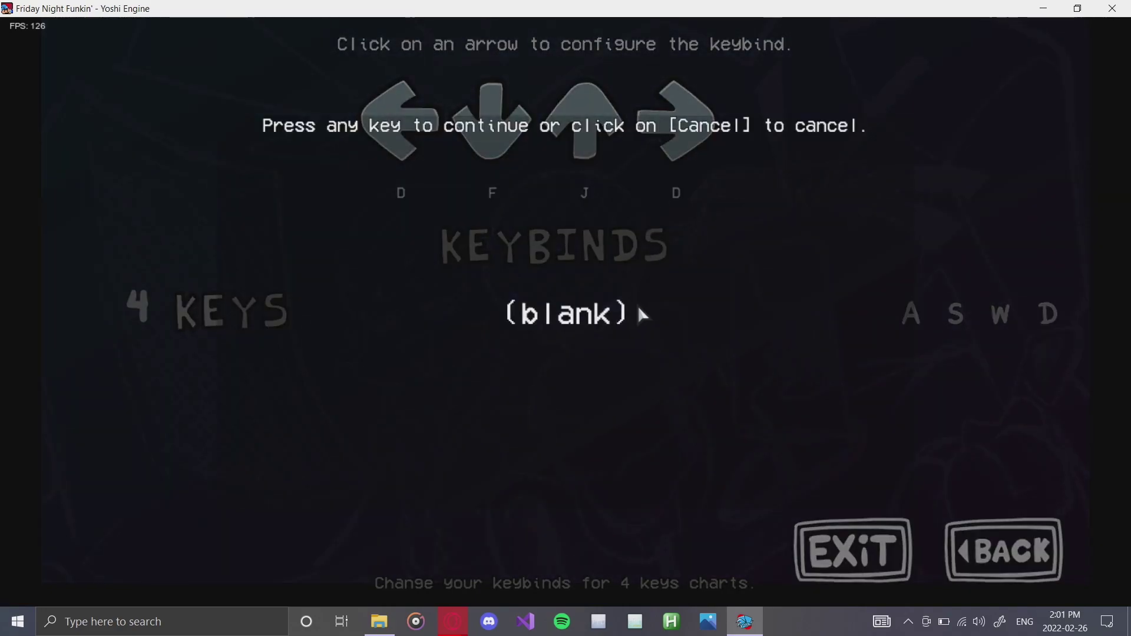
key("k")
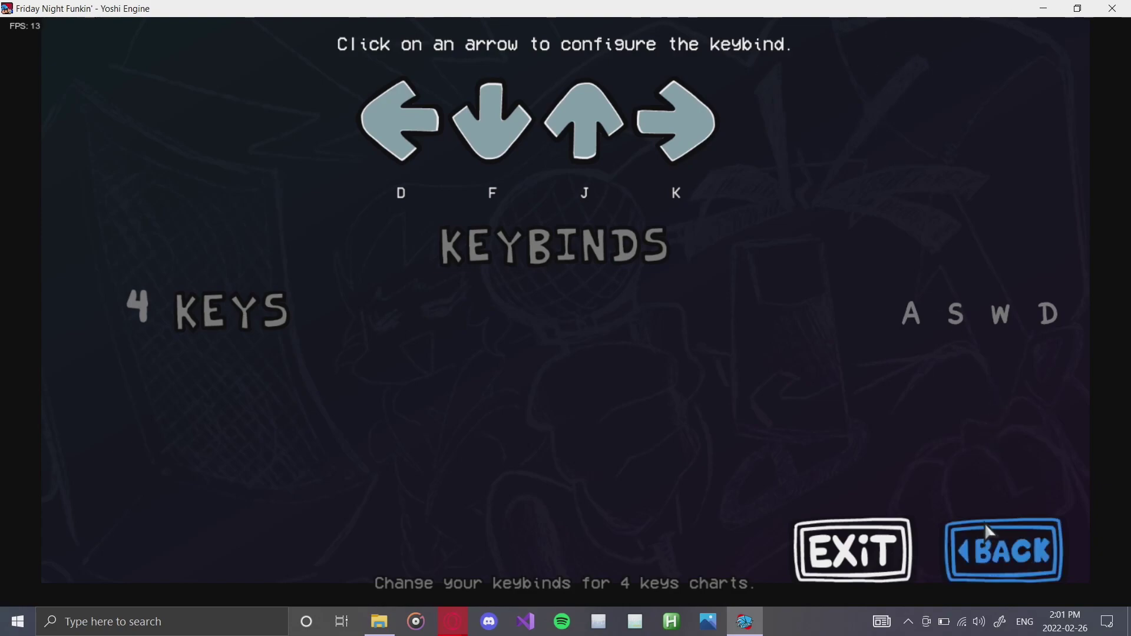
left_click(990, 546)
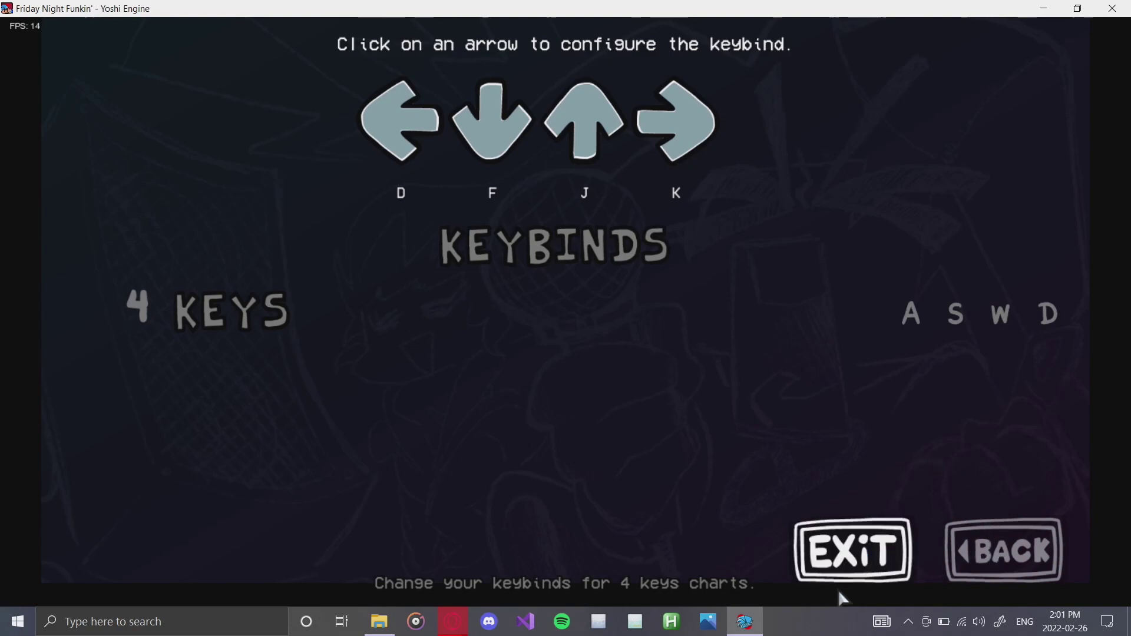
left_click(860, 536)
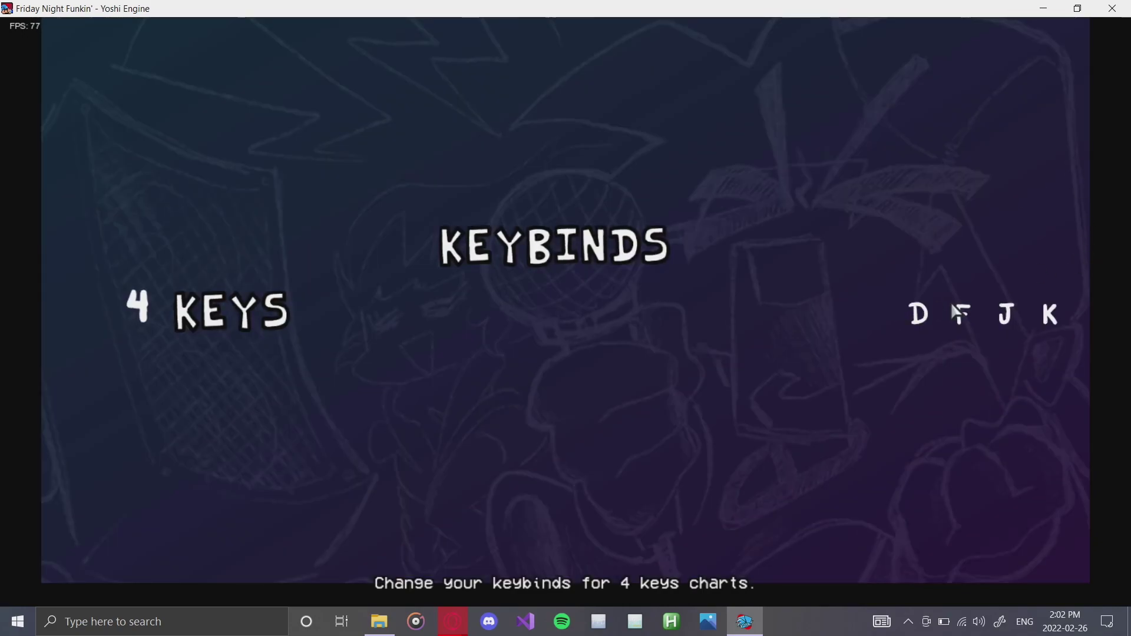
key("Escape")
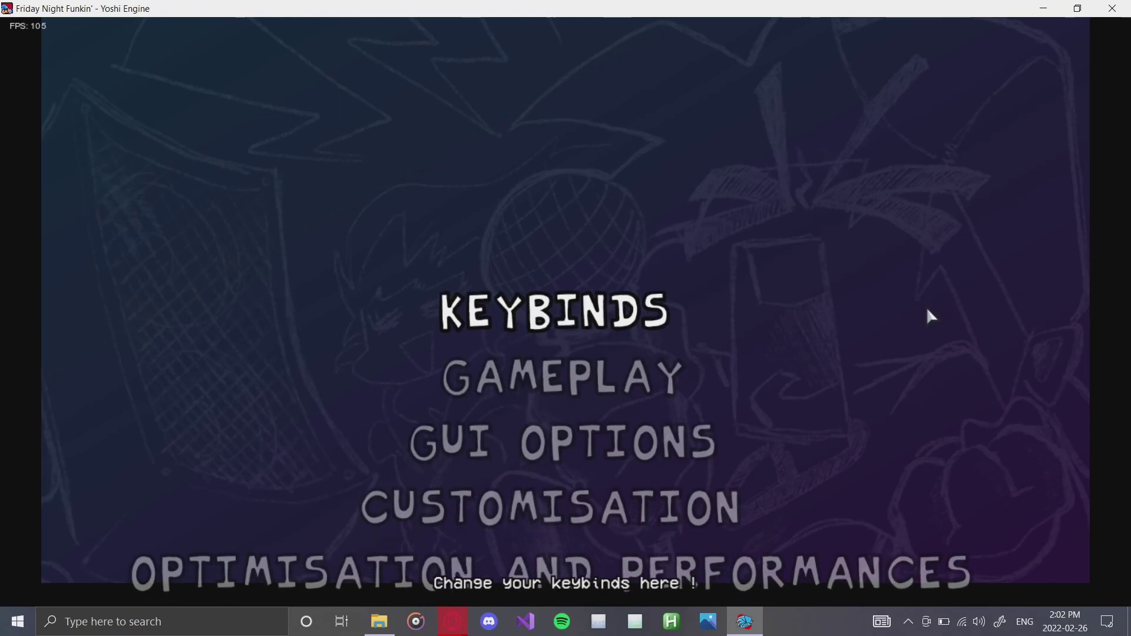
- Read through the Gameplay settings from Downscroll to Accuracy Mode and return to the options categories
key("Down")
key("Return")
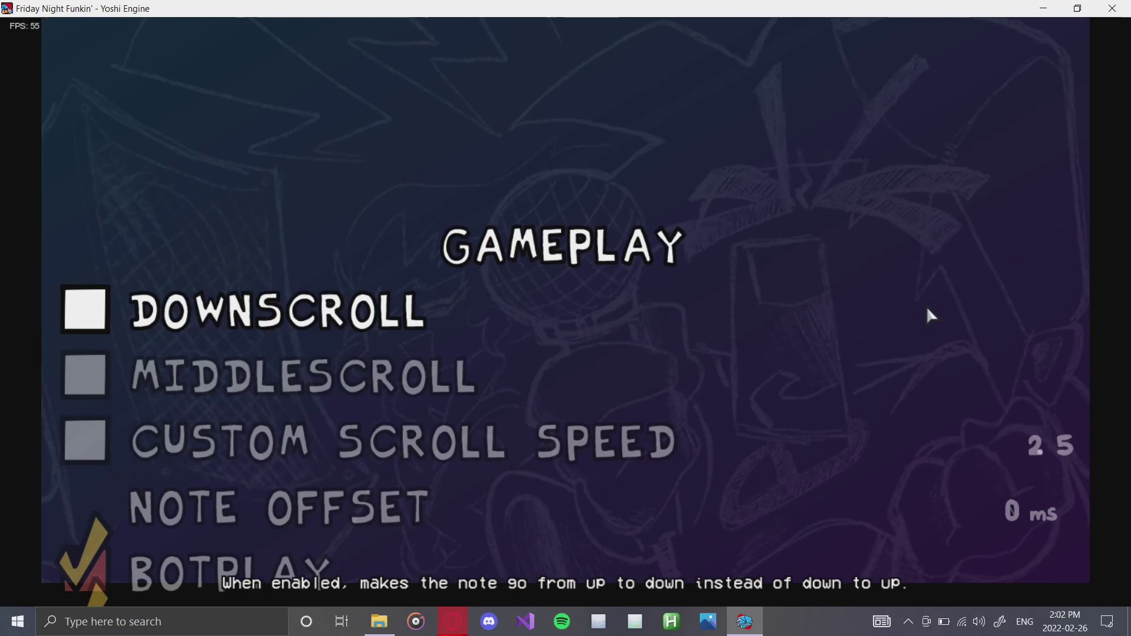
key("Down")
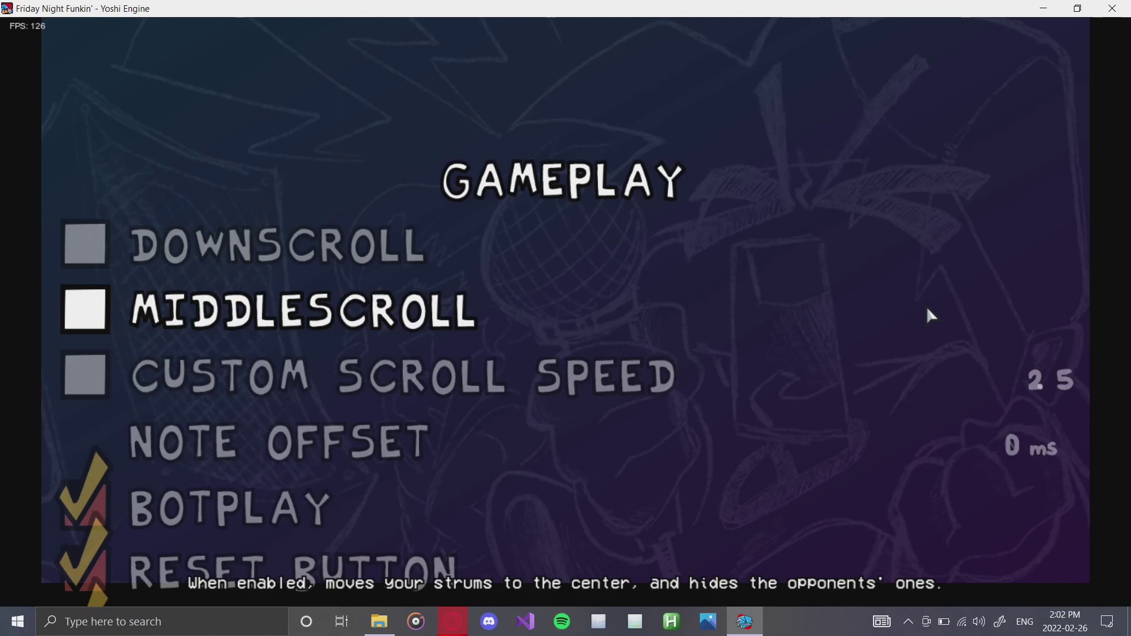
key("Down")
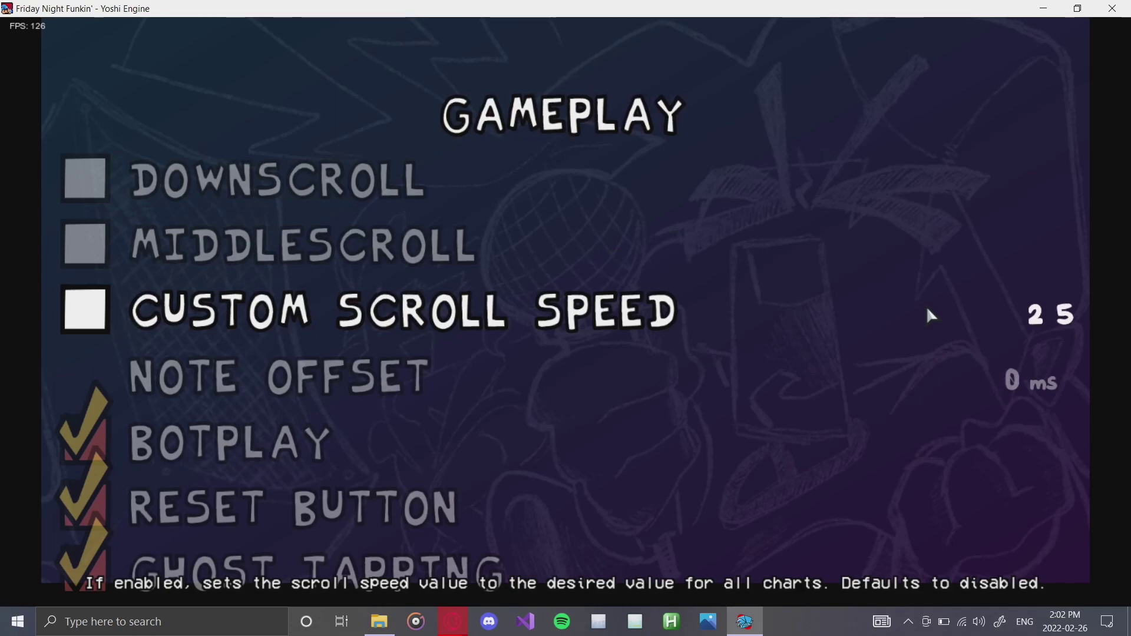
key("Down")
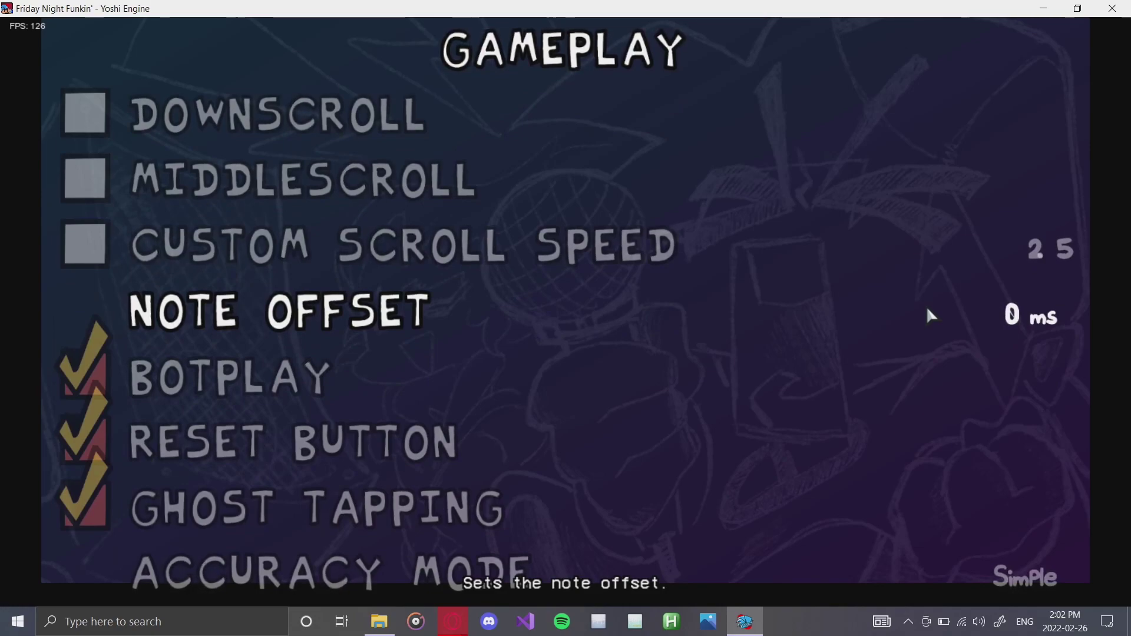
key("Down")
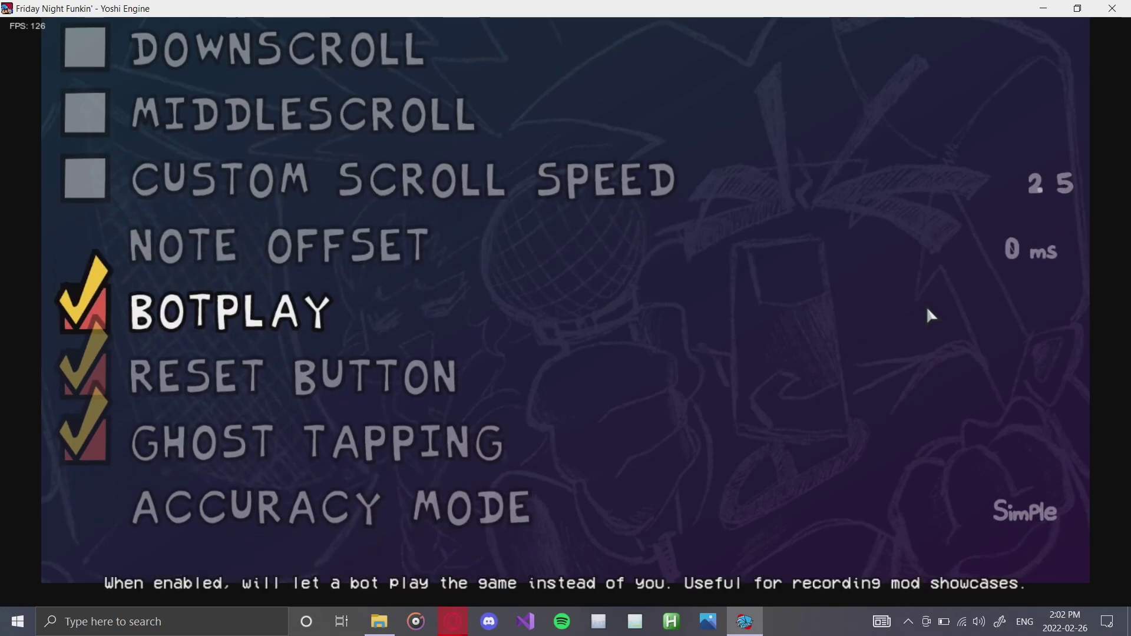
key("Down")
key("Down")
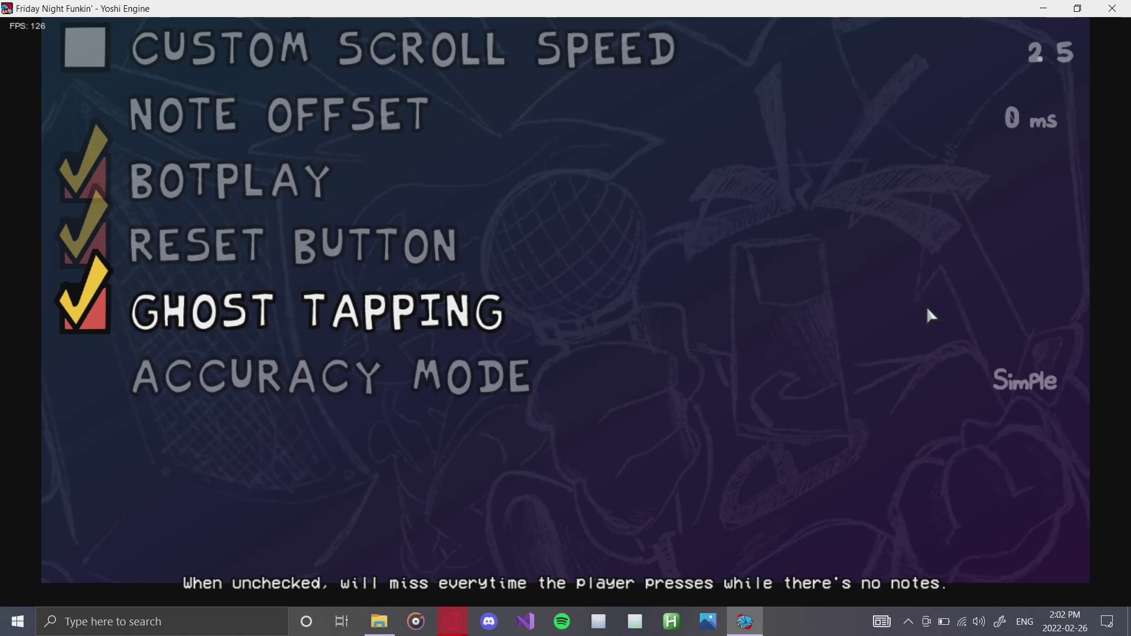
key("Down")
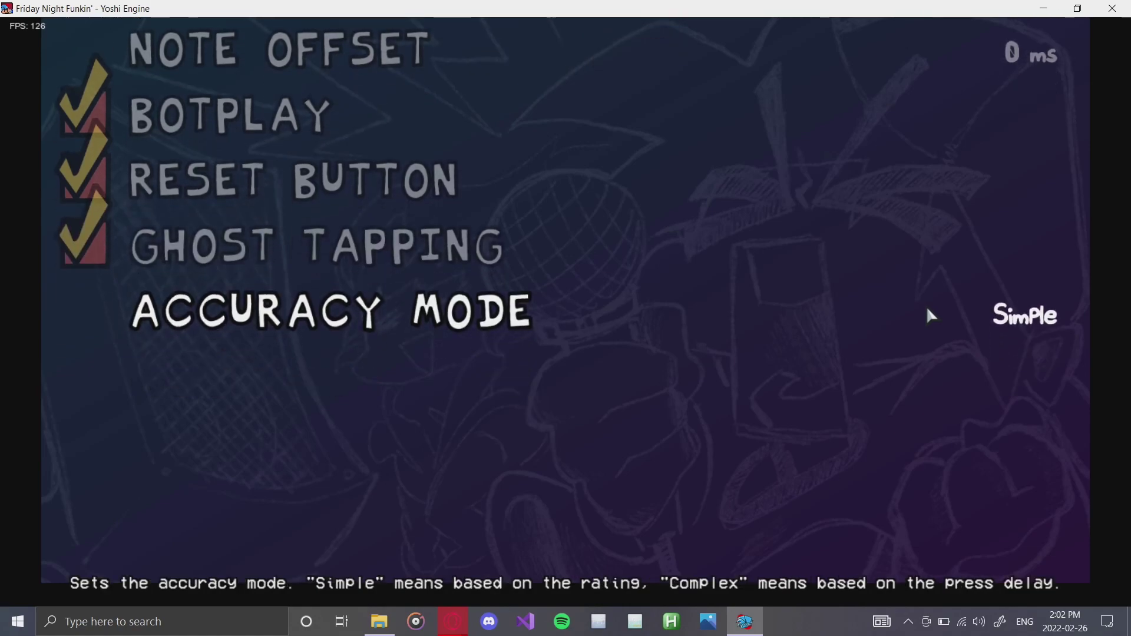
key("Up")
key("Up")
key("Up")
key("Up")
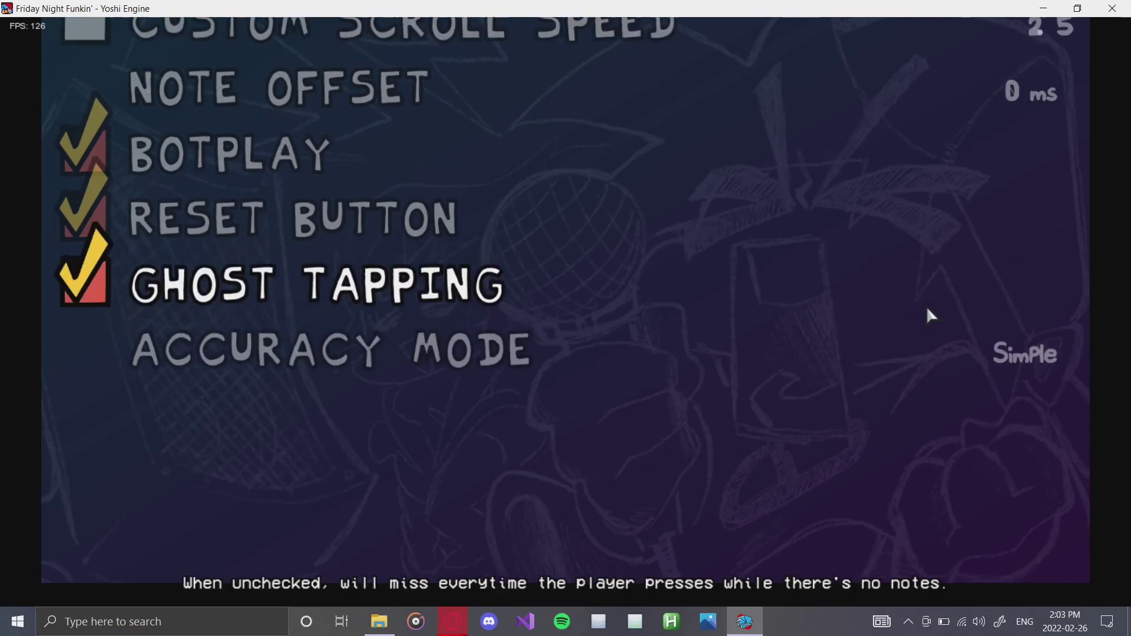
key("Up")
key("Up")
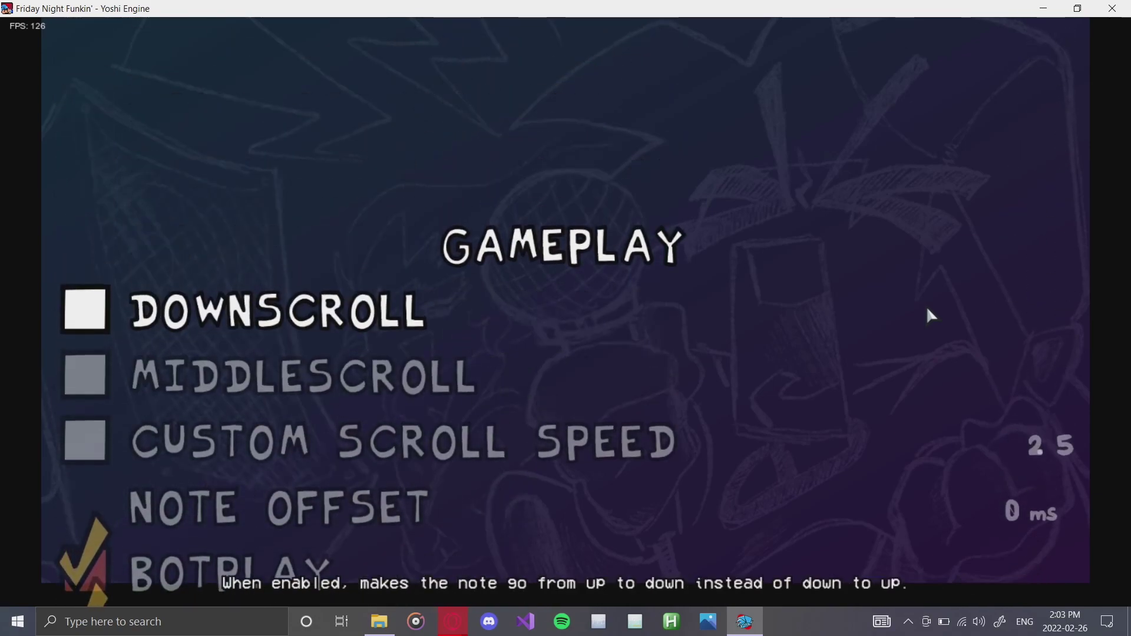
key("Escape")
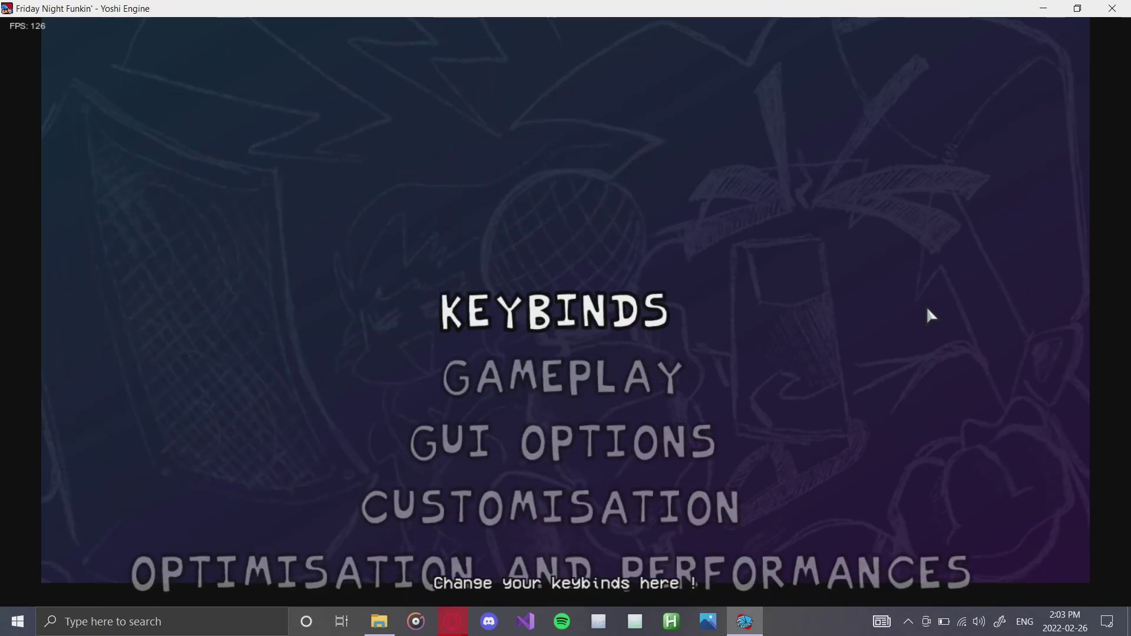
- Open GUI Options and read the description of each setting from GUI Scale to Show Watermark
key("Down")
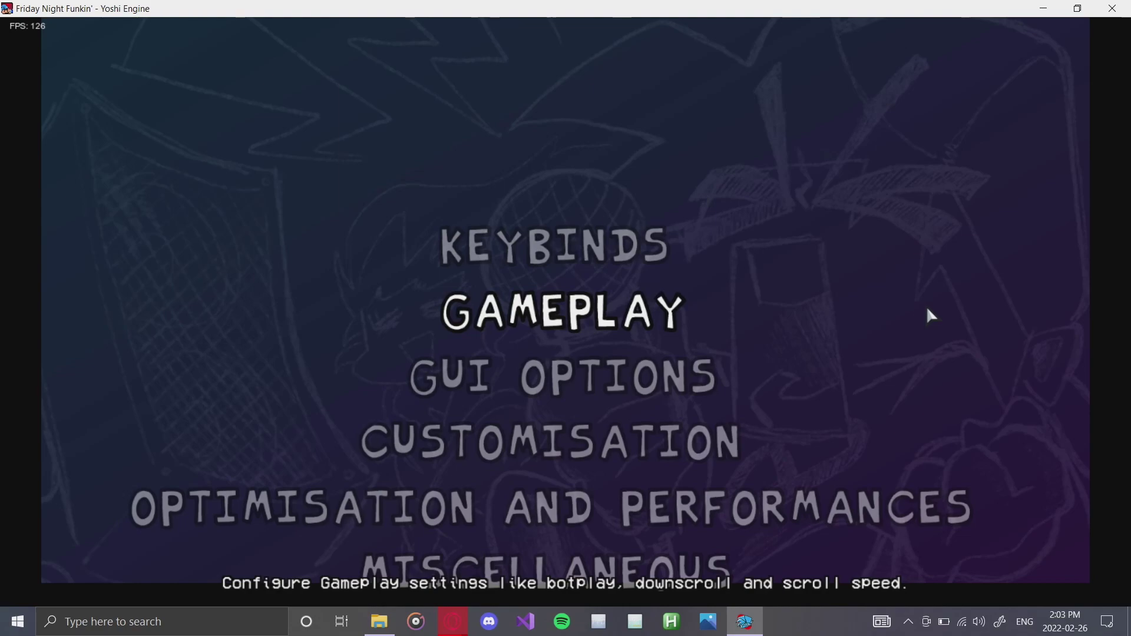
key("Down")
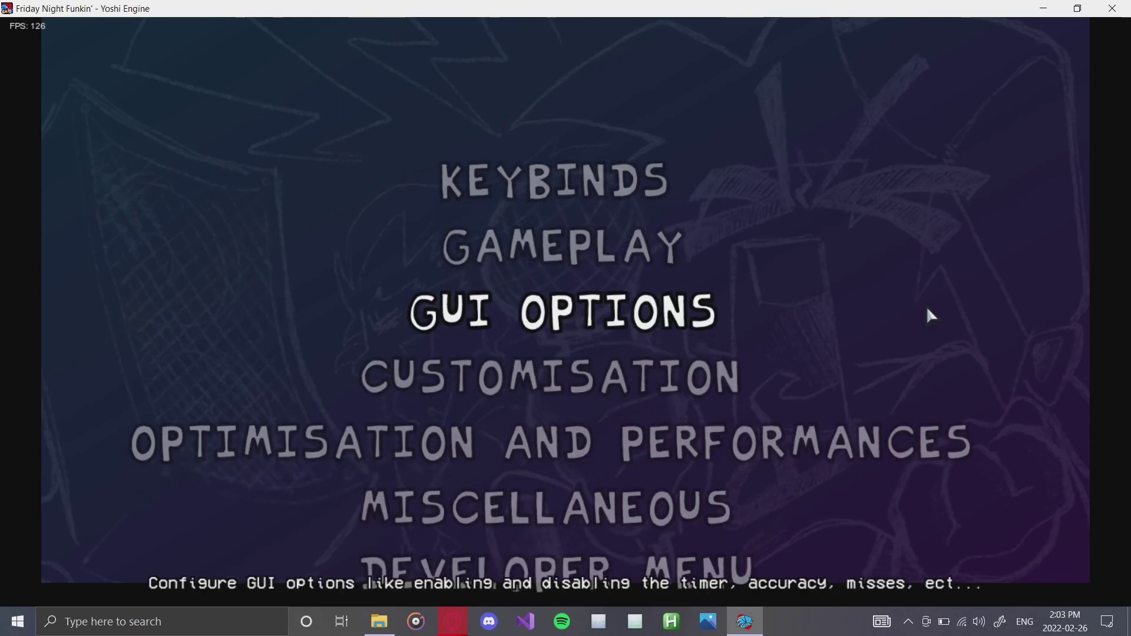
key("Return")
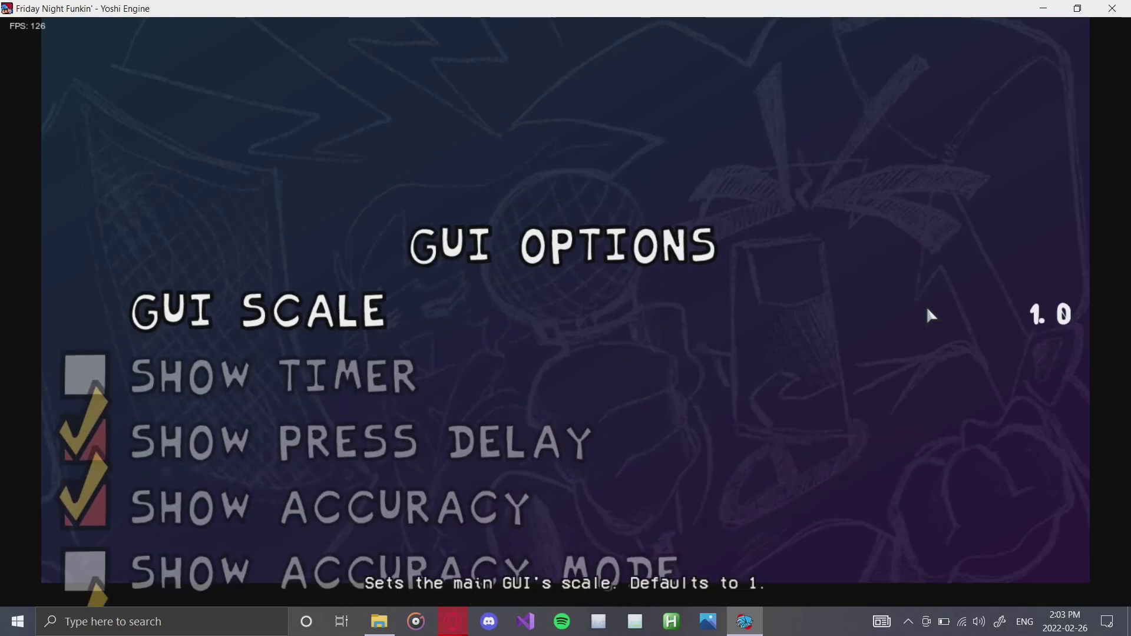
key("Down")
key("Up")
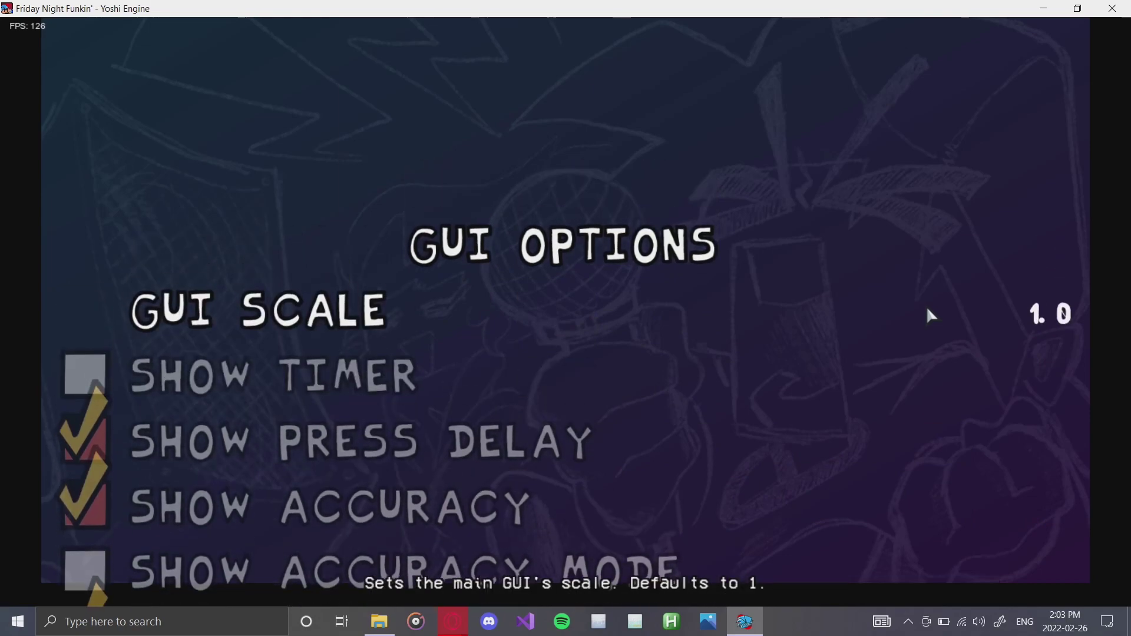
key("Down")
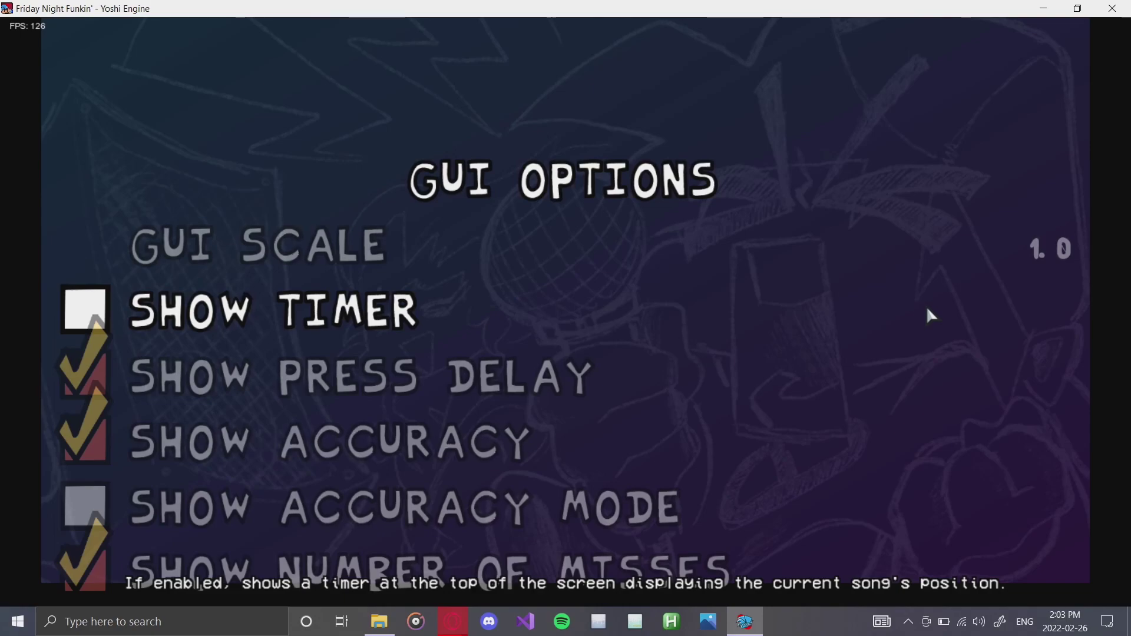
key("Down")
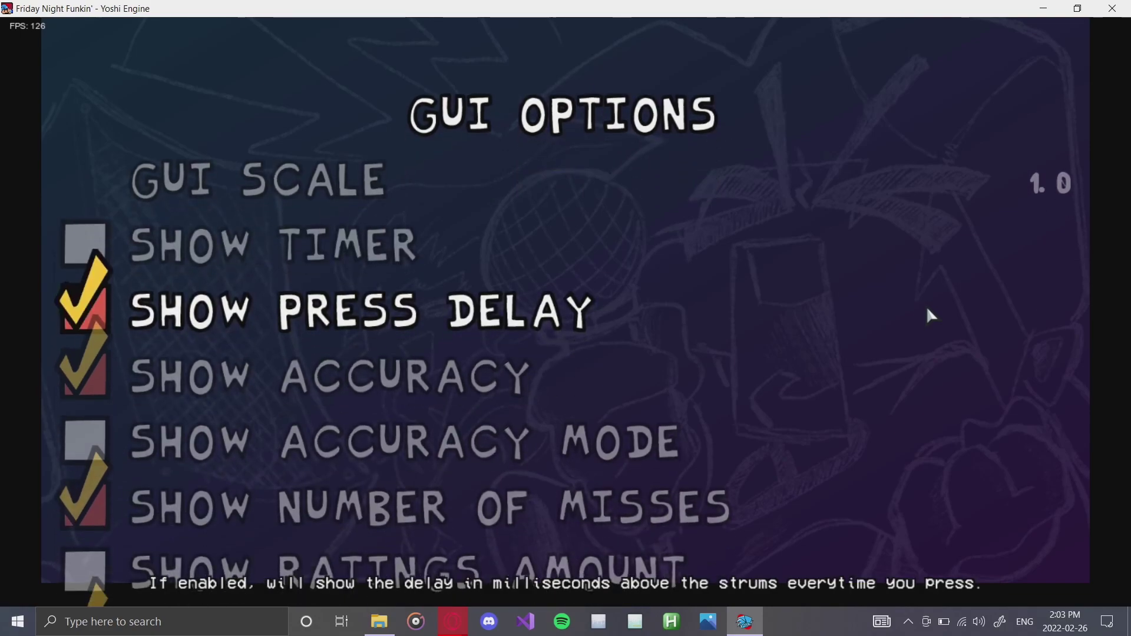
key("Down")
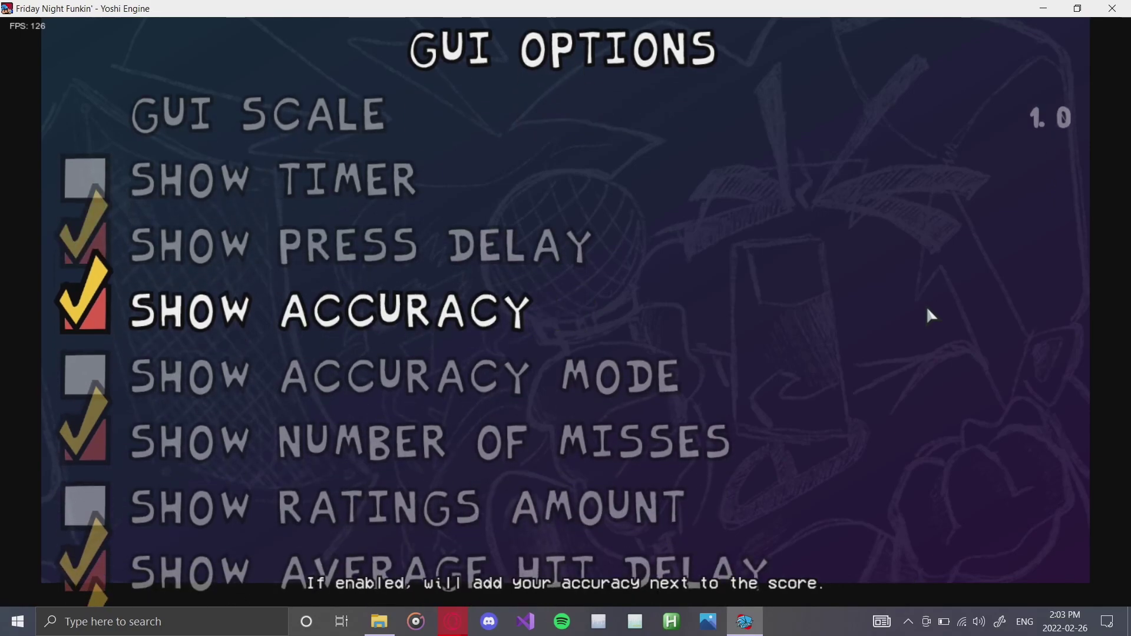
key("Down")
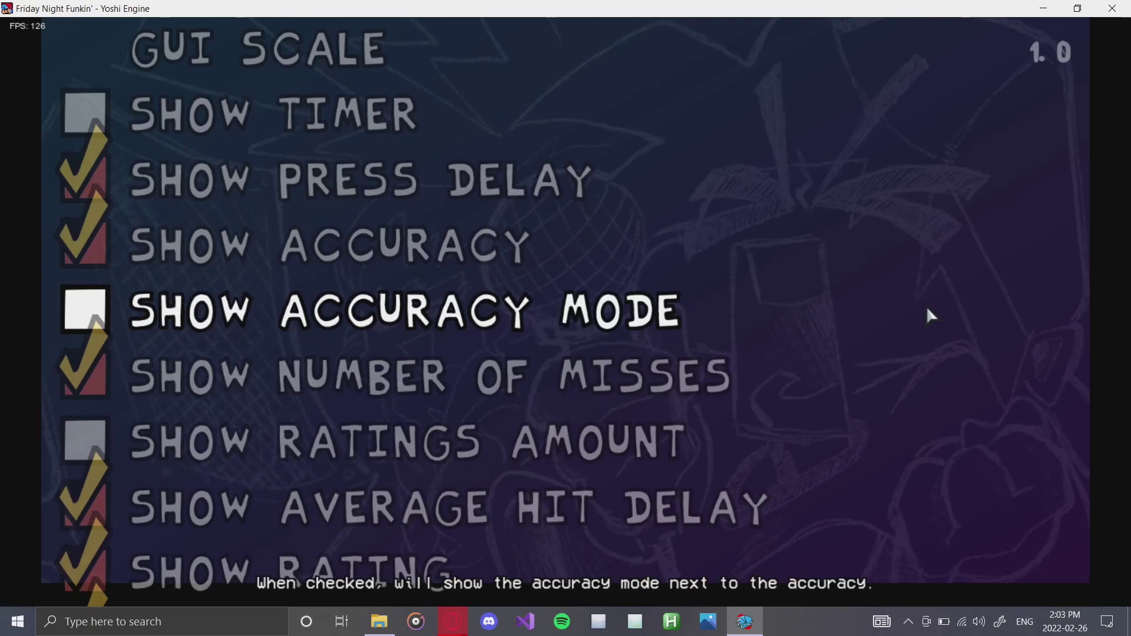
key("Down")
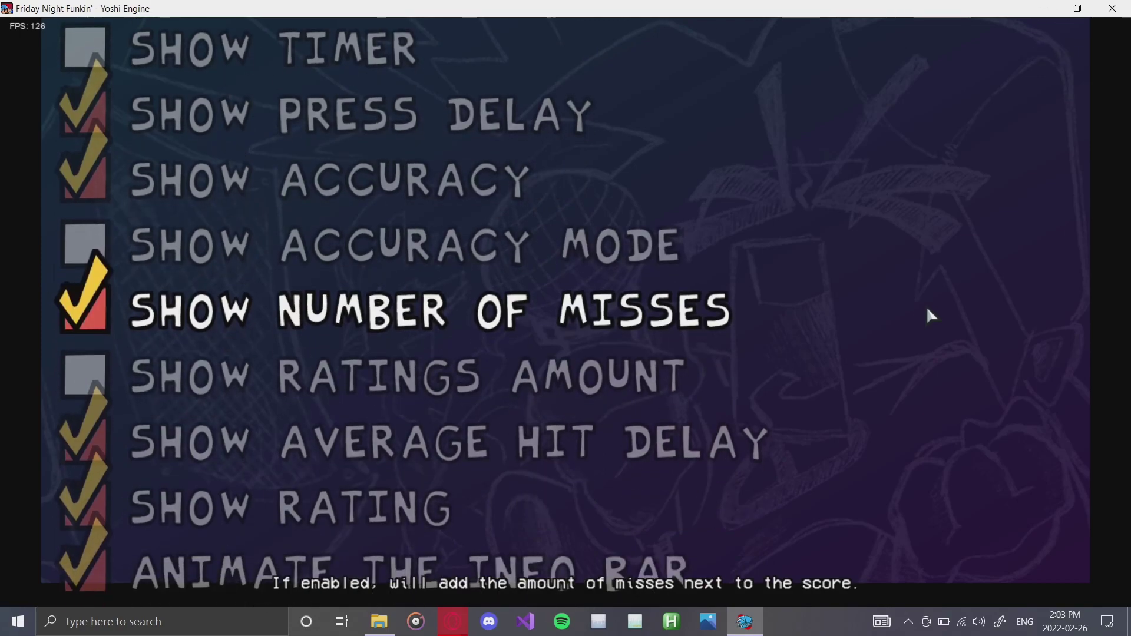
key("Down")
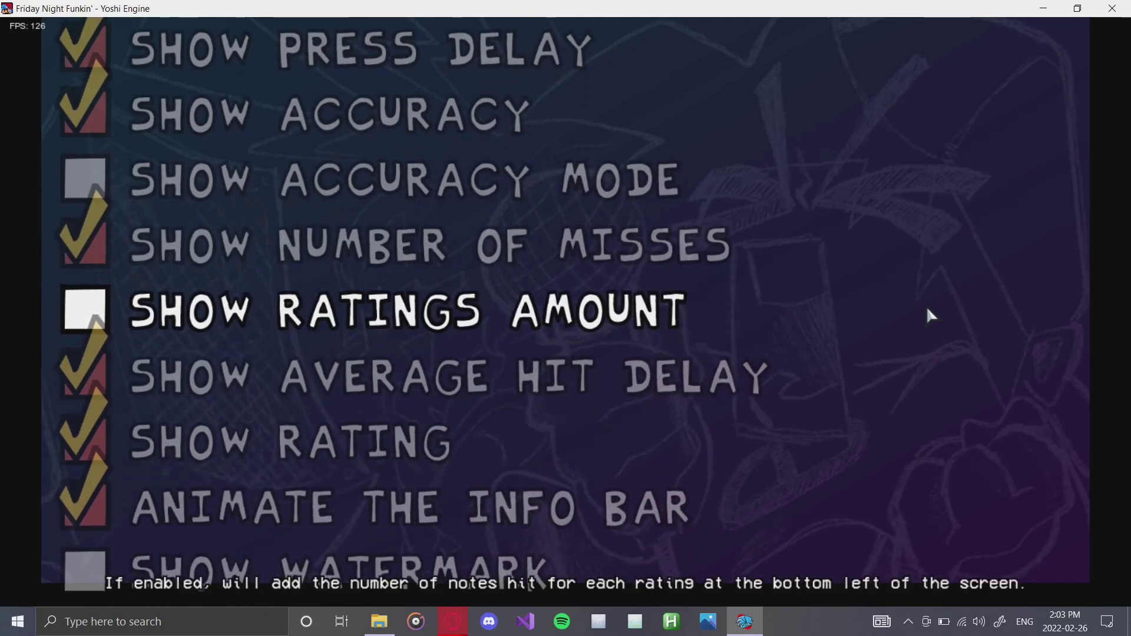
key("Down")
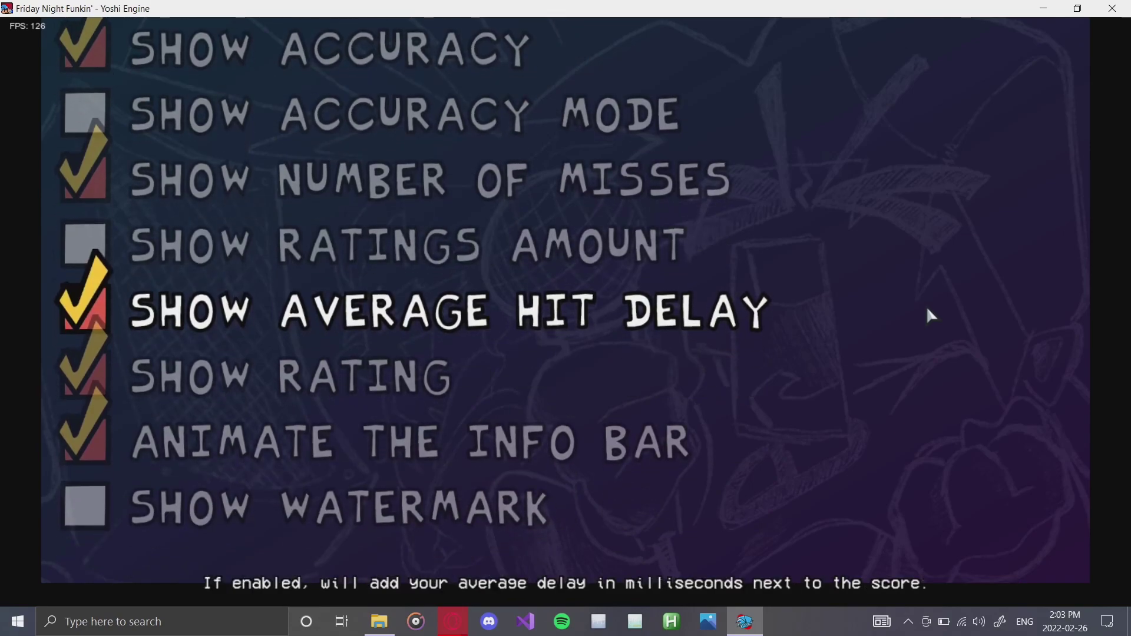
key("Down")
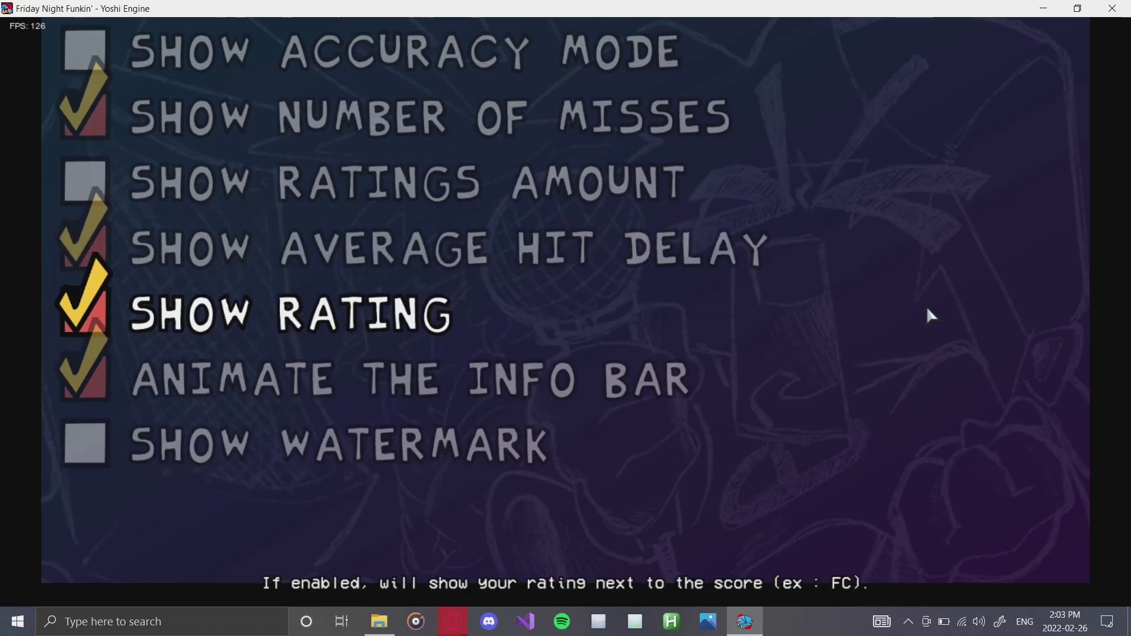
key("Down")
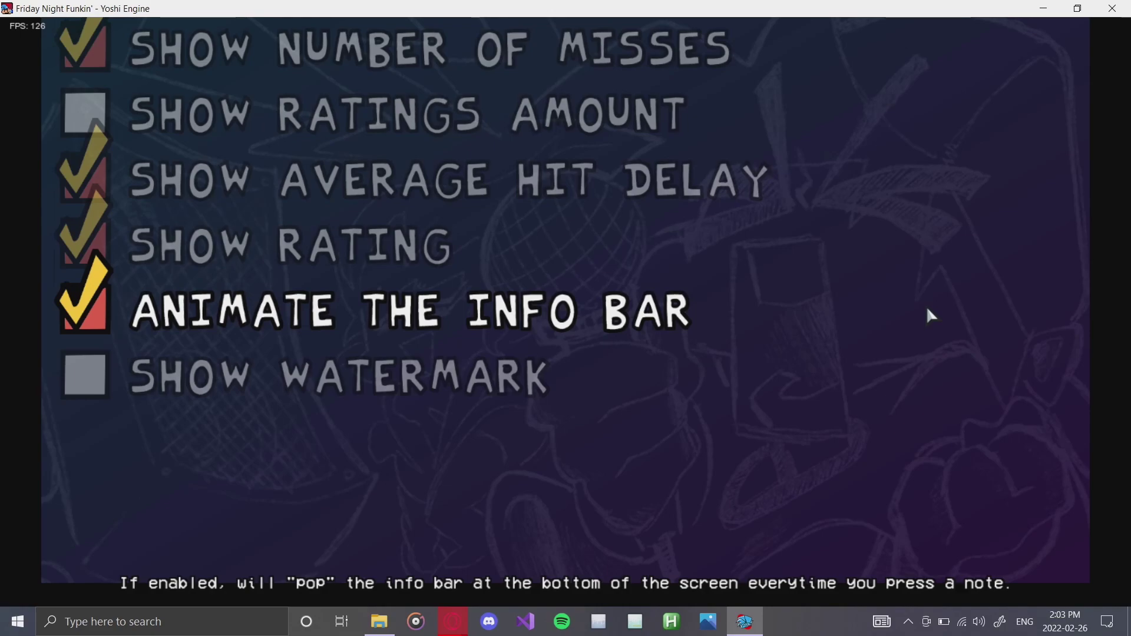
key("Down")
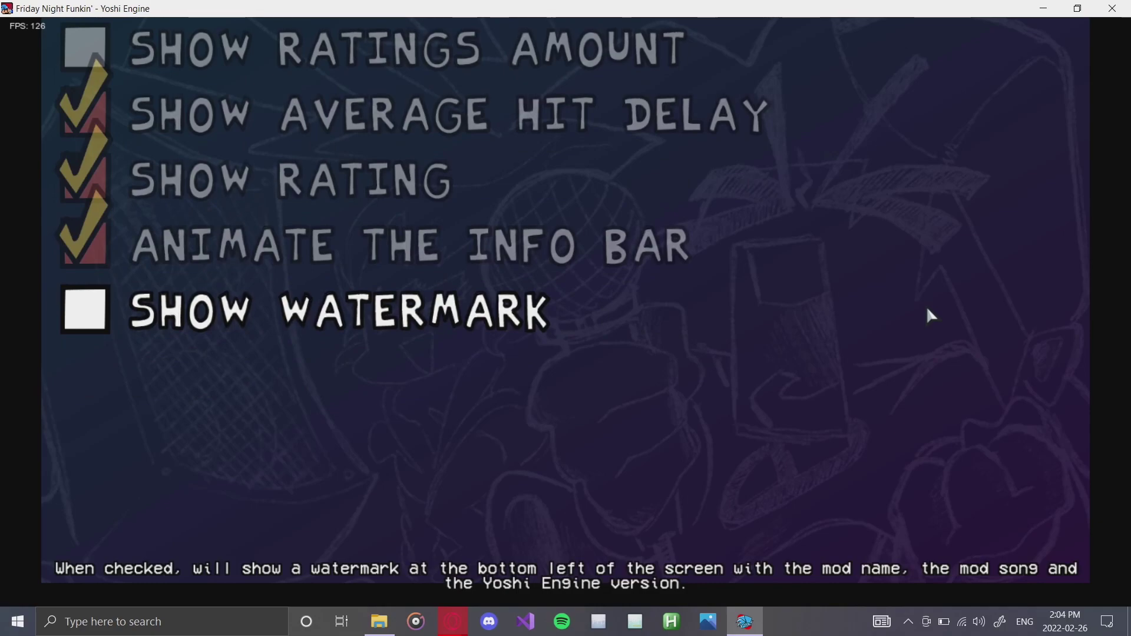
- Leave GUI Options, open the Customisation category and read its settings from Glow CPU Strums to Arrow Skin
key("Escape")
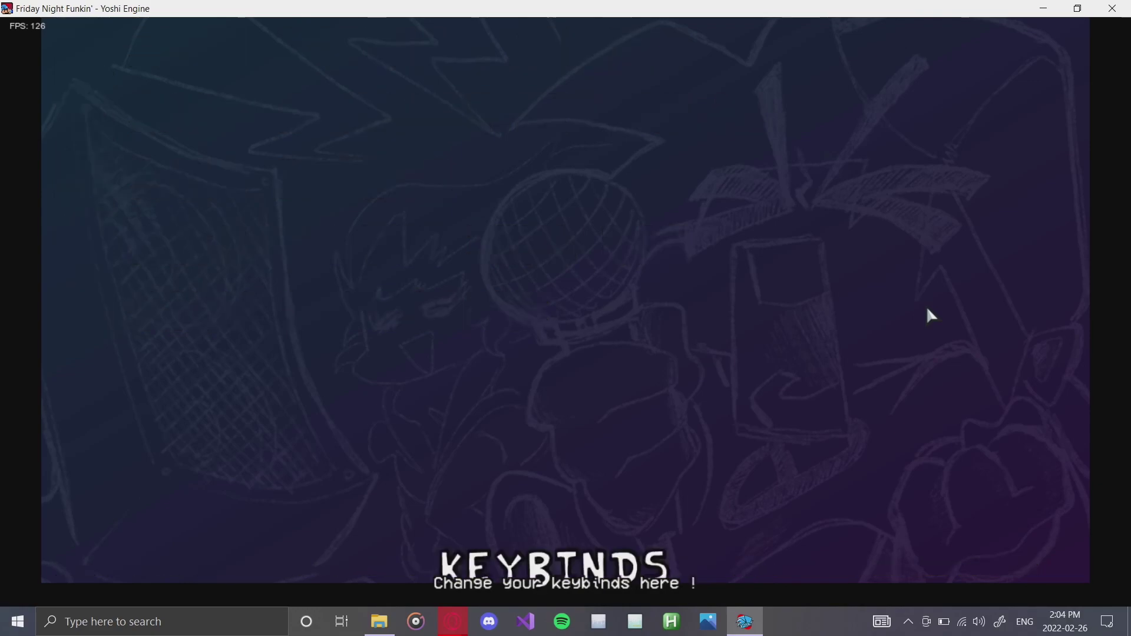
key("Down")
key("Down")
key("Down")
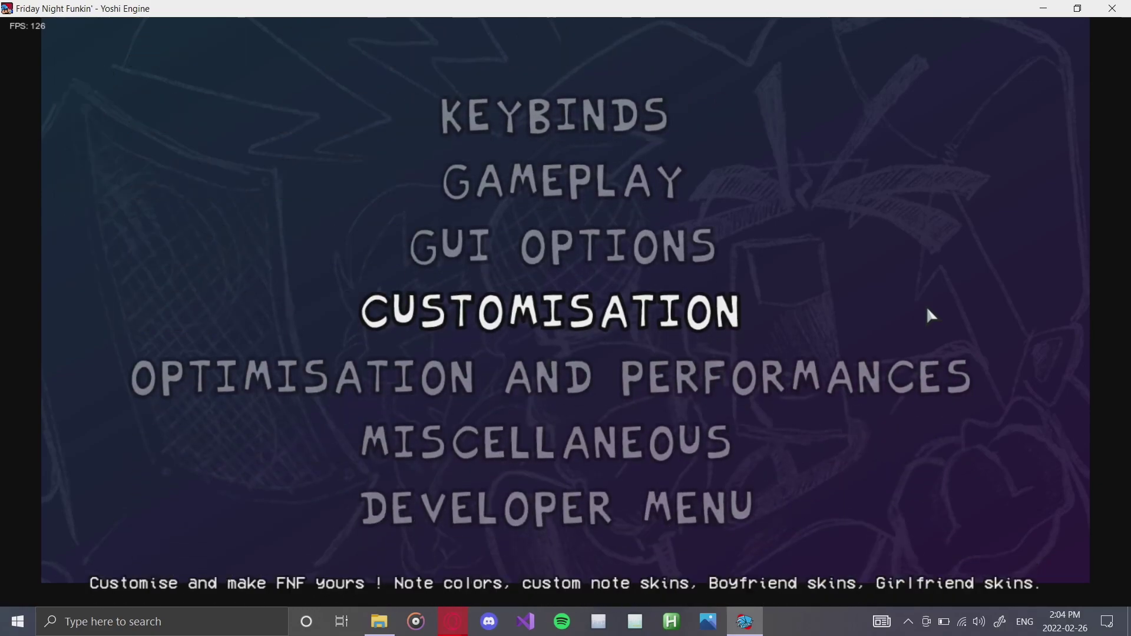
key("Return")
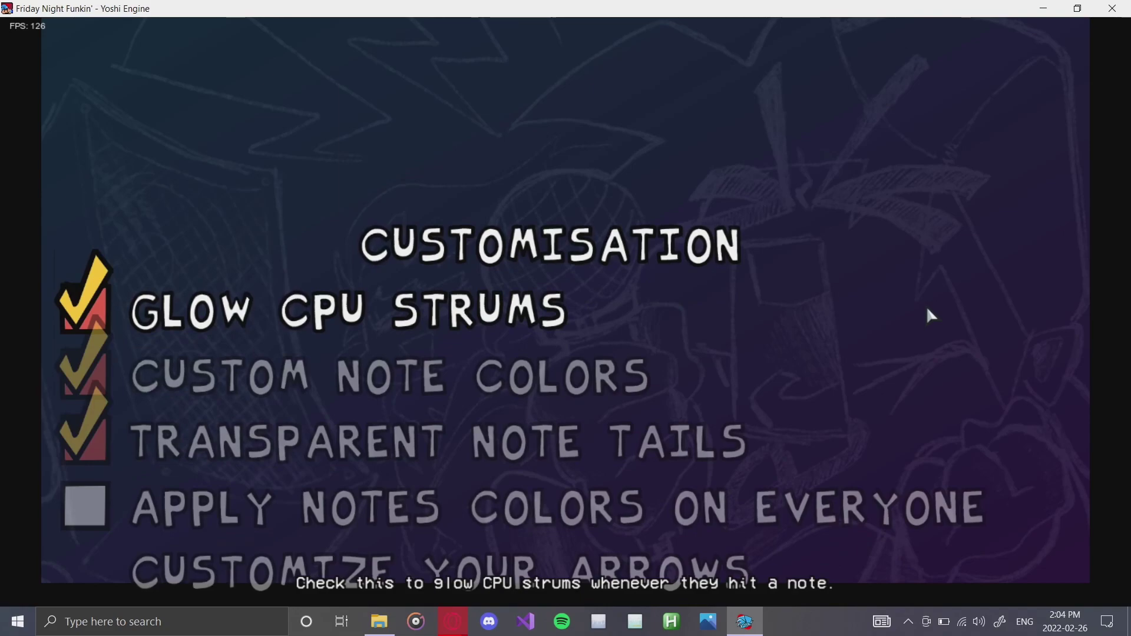
key("Down")
key("Down")
key("Down")
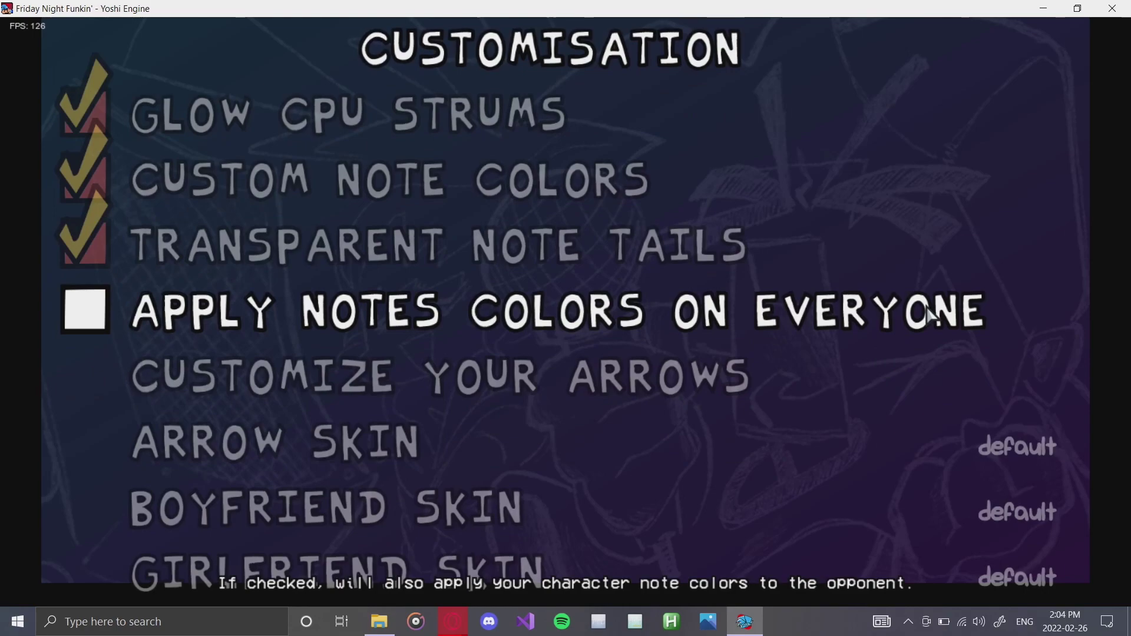
key("Down")
key("Down")
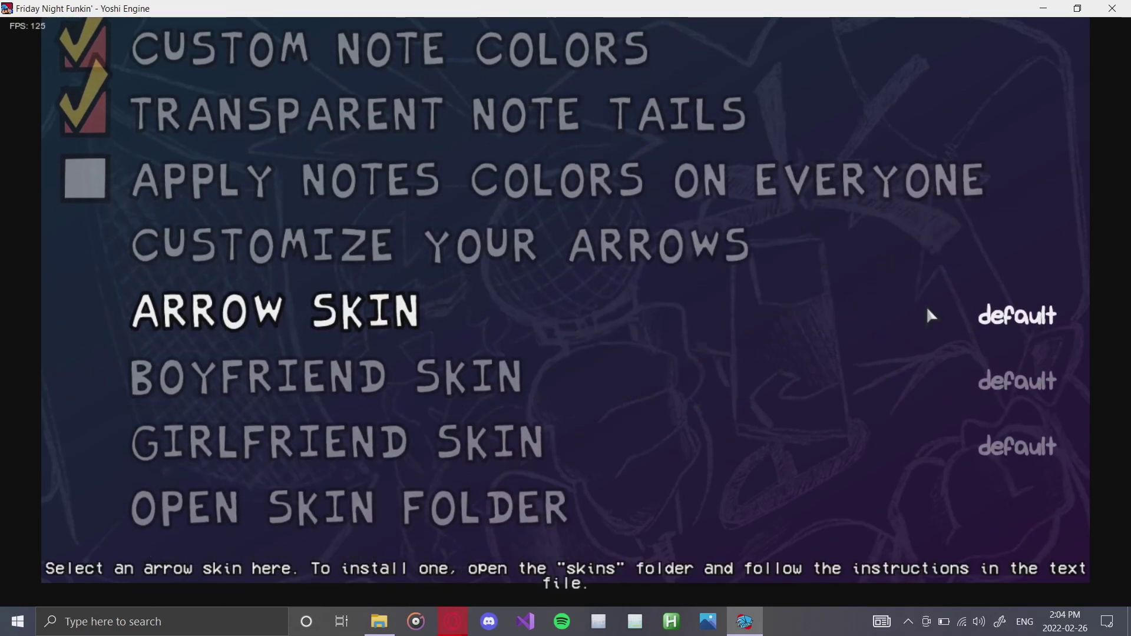
- Open Customize Your Arrows to view the arrow colour editor and exit it without saving
key("Up")
key("Return")
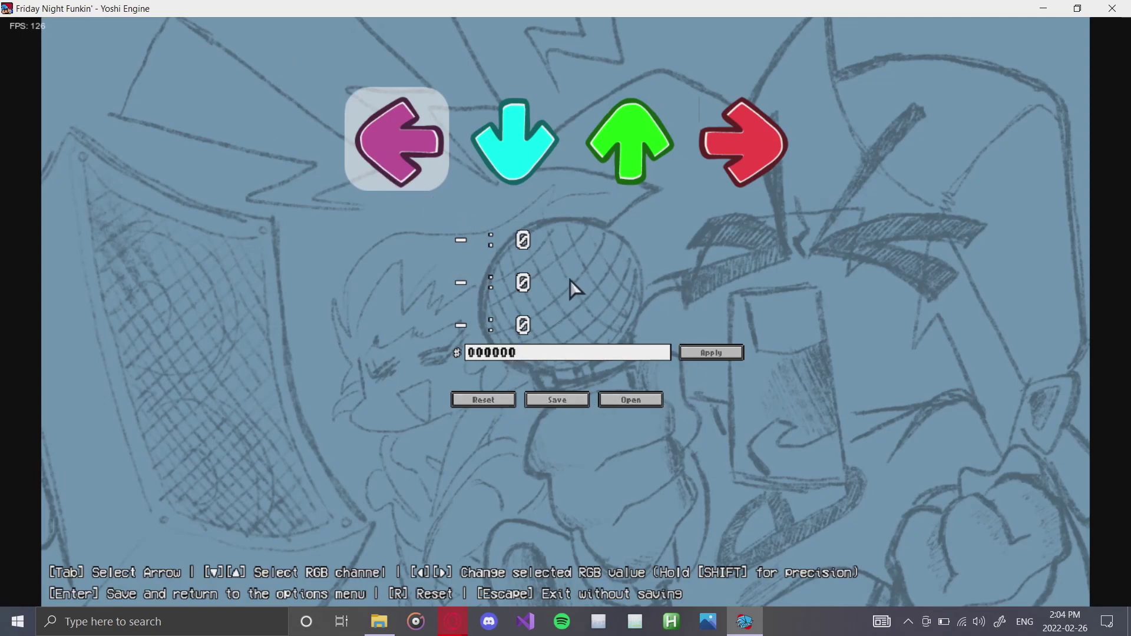
key("Escape")
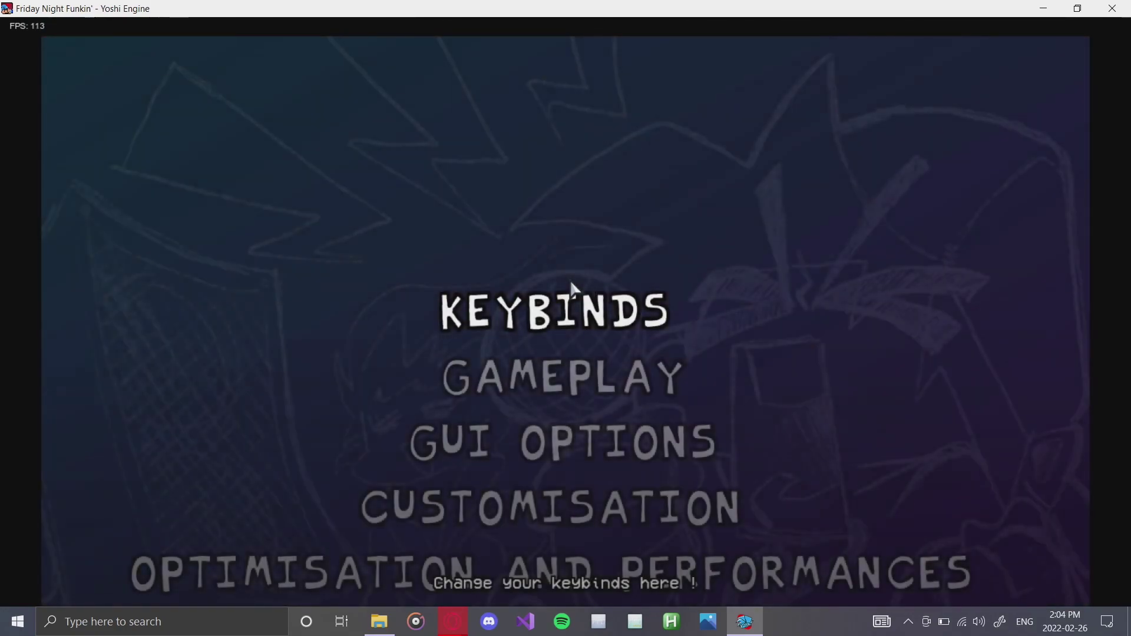
- Reopen Customisation, read the descriptions from Arrow Skin to Open Skin Folder, and return to the options categories
key("Down")
key("Down")
key("Down")
key("Return")
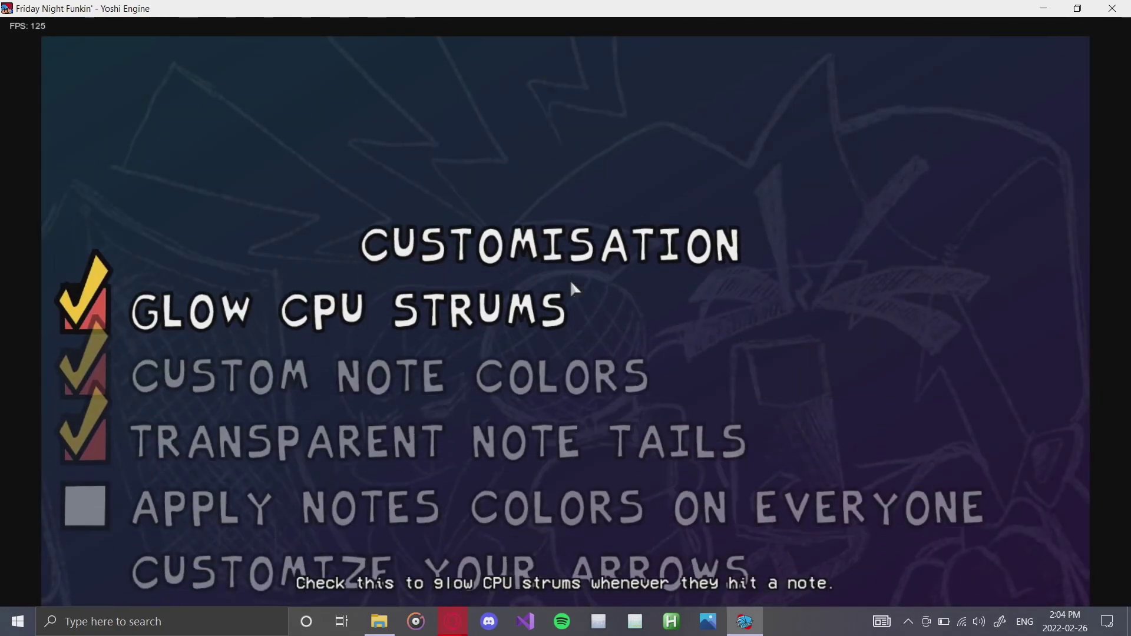
key("Down")
key("Down")
key("Down")
key("Down")
key("Down")
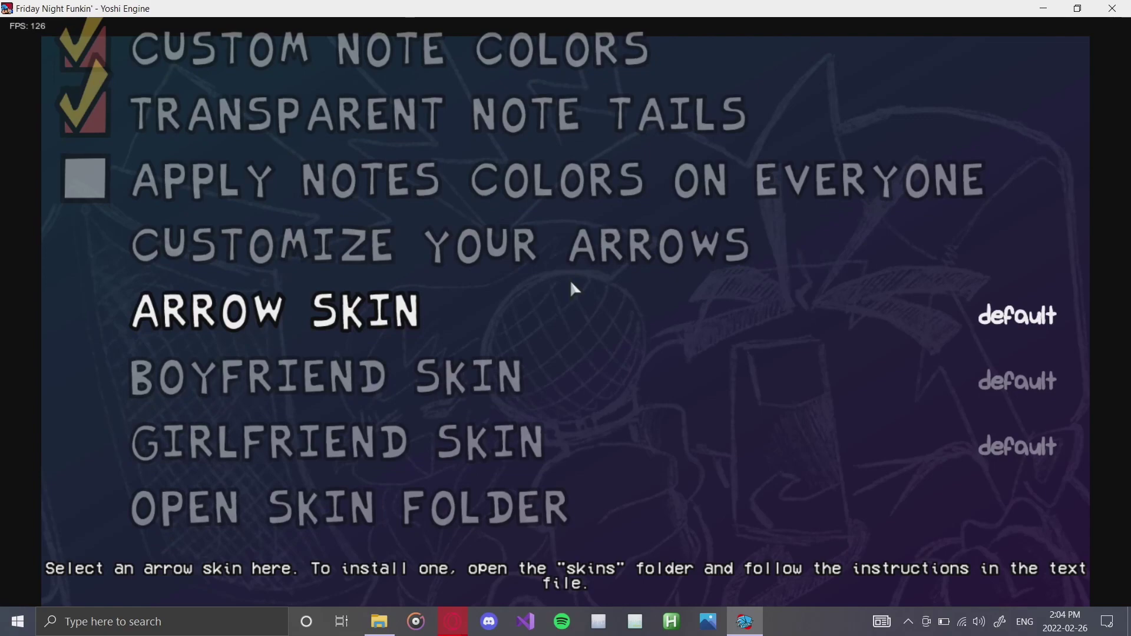
key("Down")
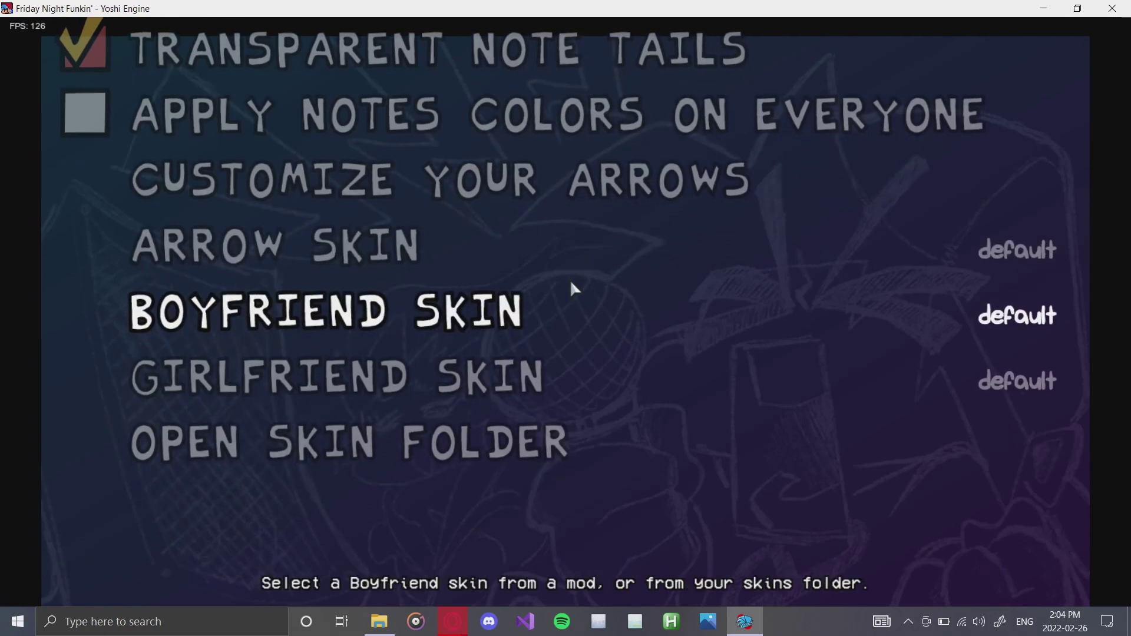
key("Down")
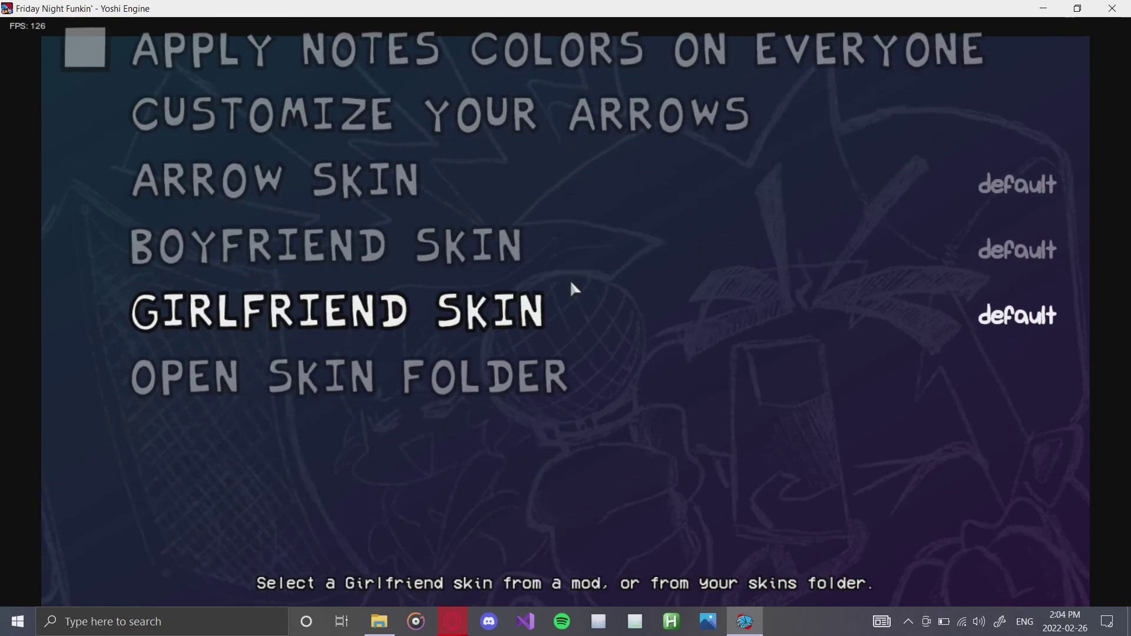
key("Down")
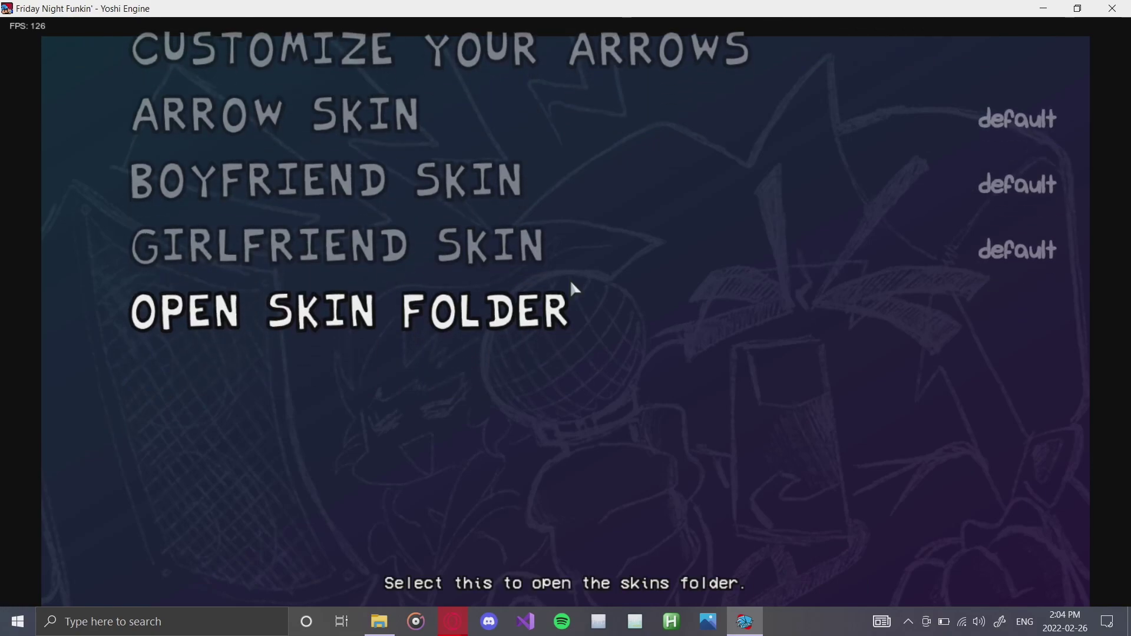
key("Up")
key("Up")
key("Up")
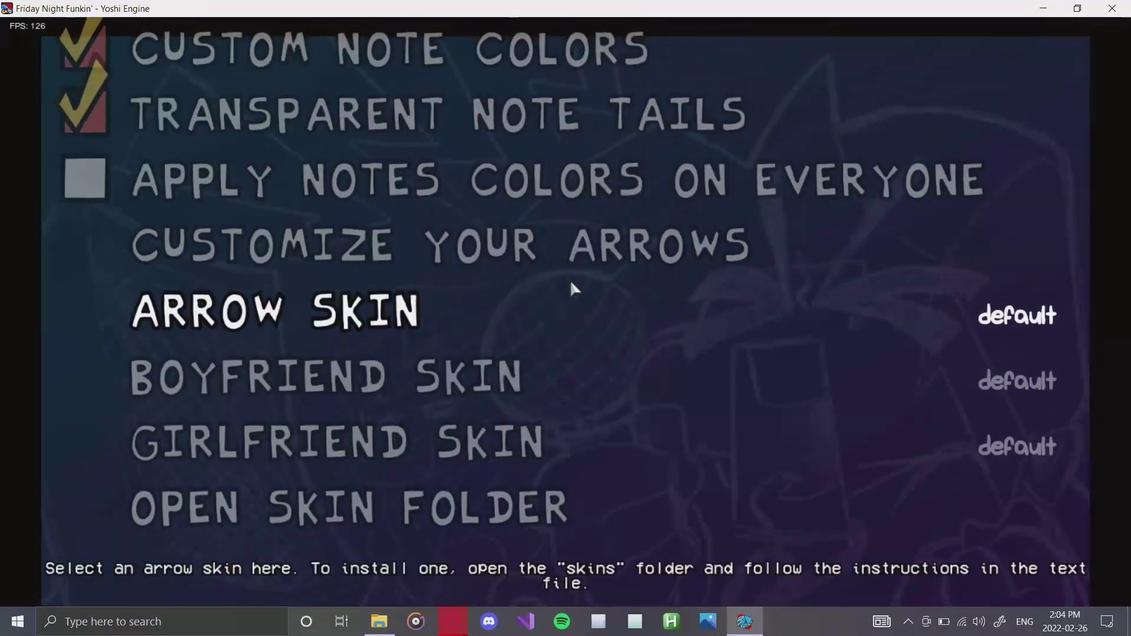
key("Escape")
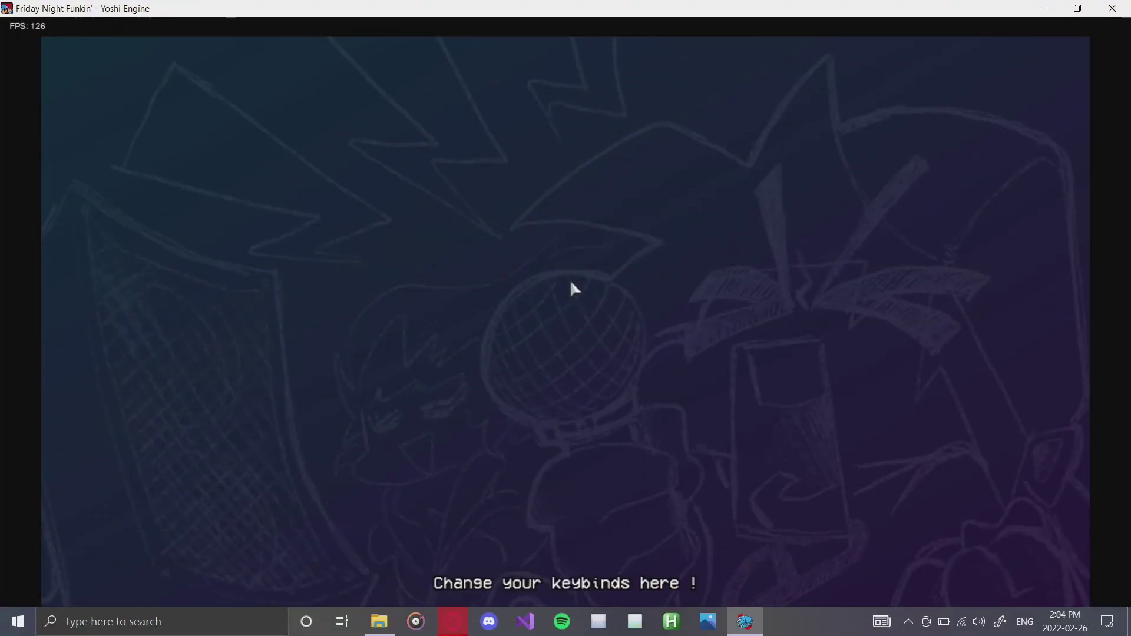
- Review the Optimisation and Performances settings from Antialiasing to Clear Cache and return to the options categories
key("Down")
key("Down")
key("Down")
key("Down")
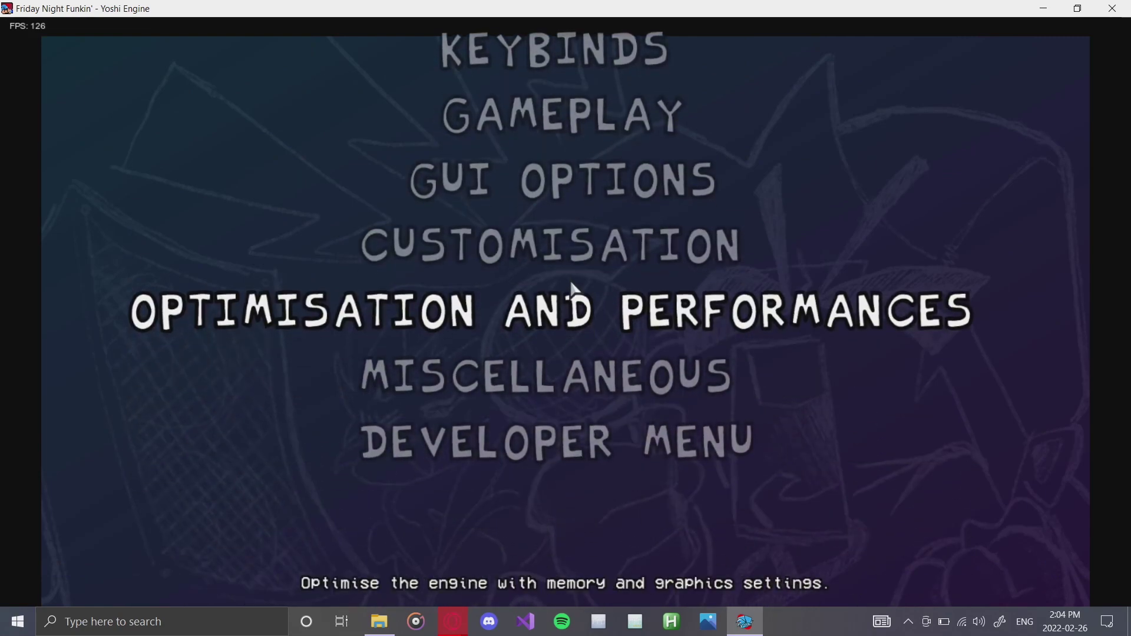
key("Return")
key("Down")
key("Down")
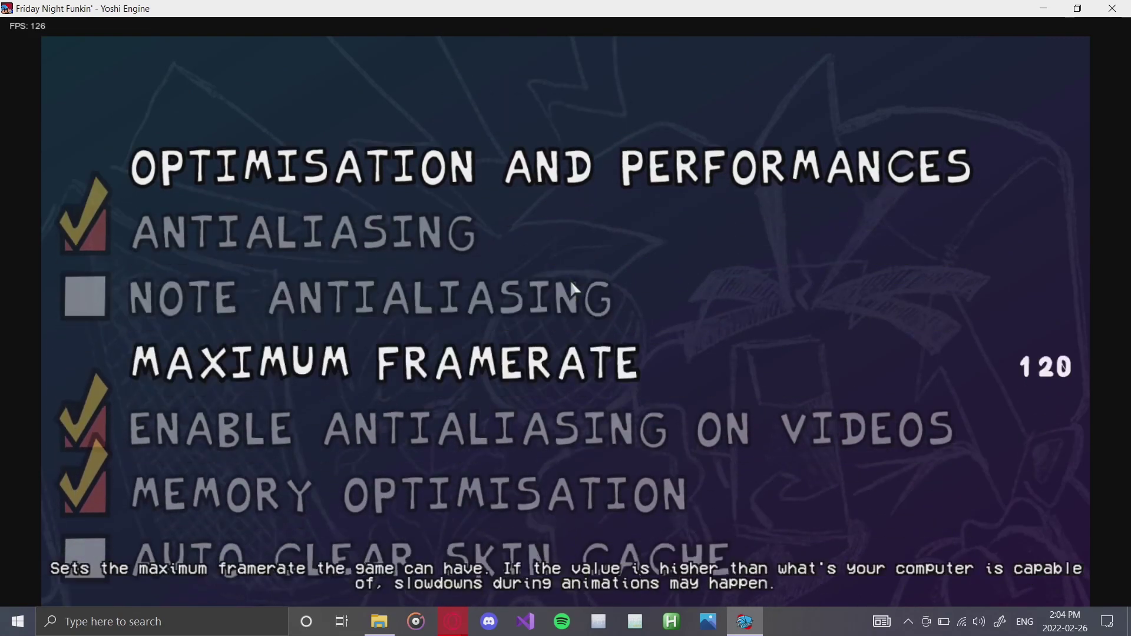
key("Down")
key("Down")
key("Down")
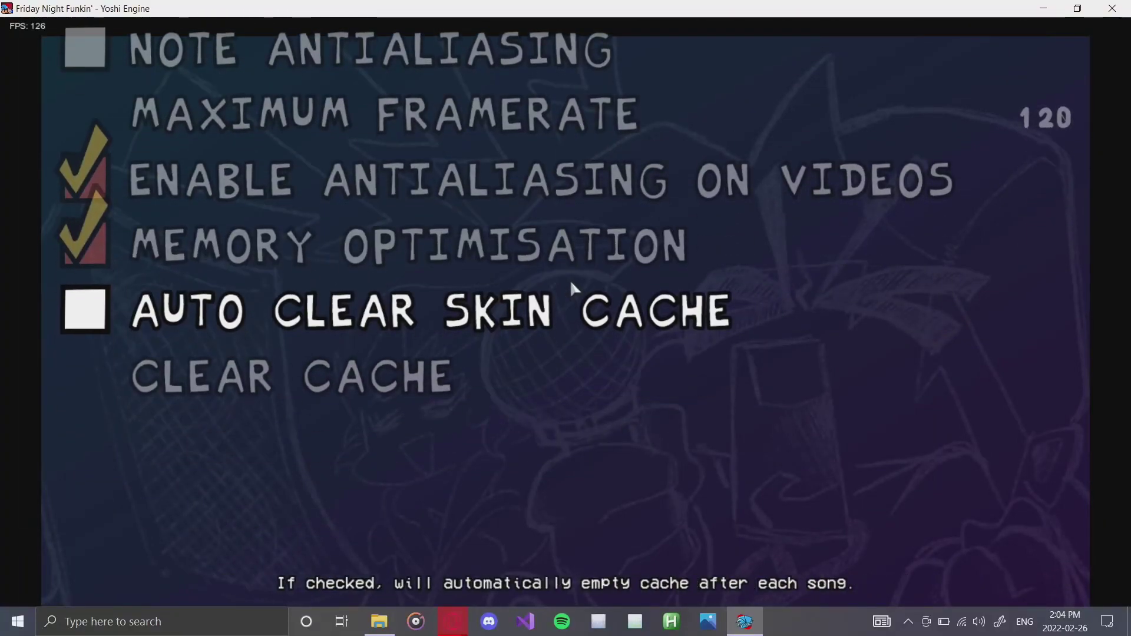
key("Down")
key("Up")
key("Up")
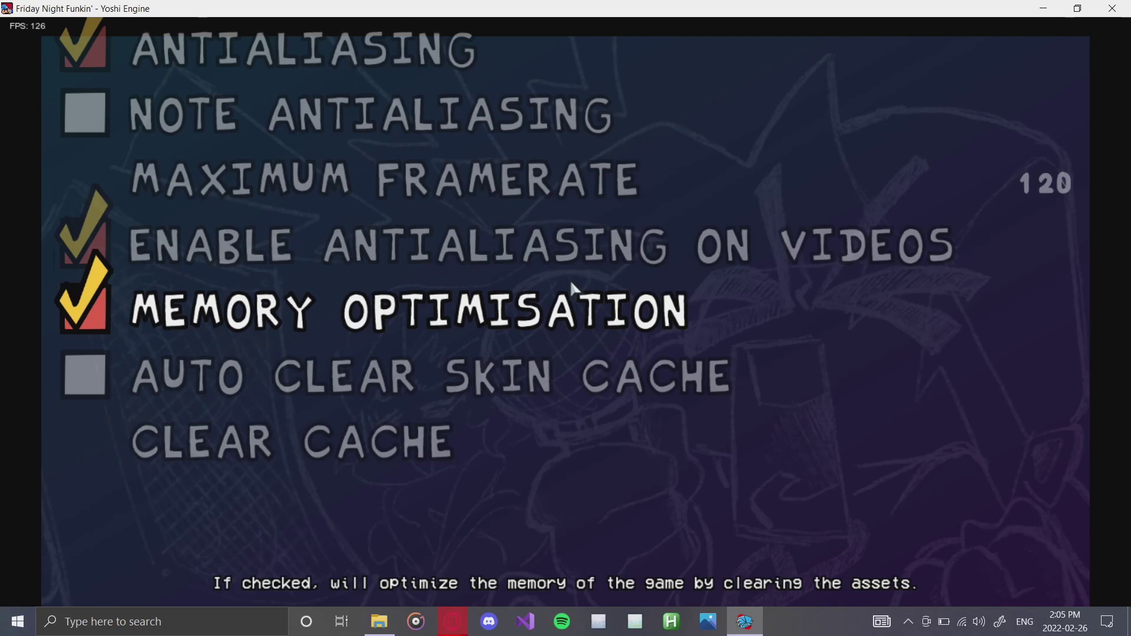
key("Escape")
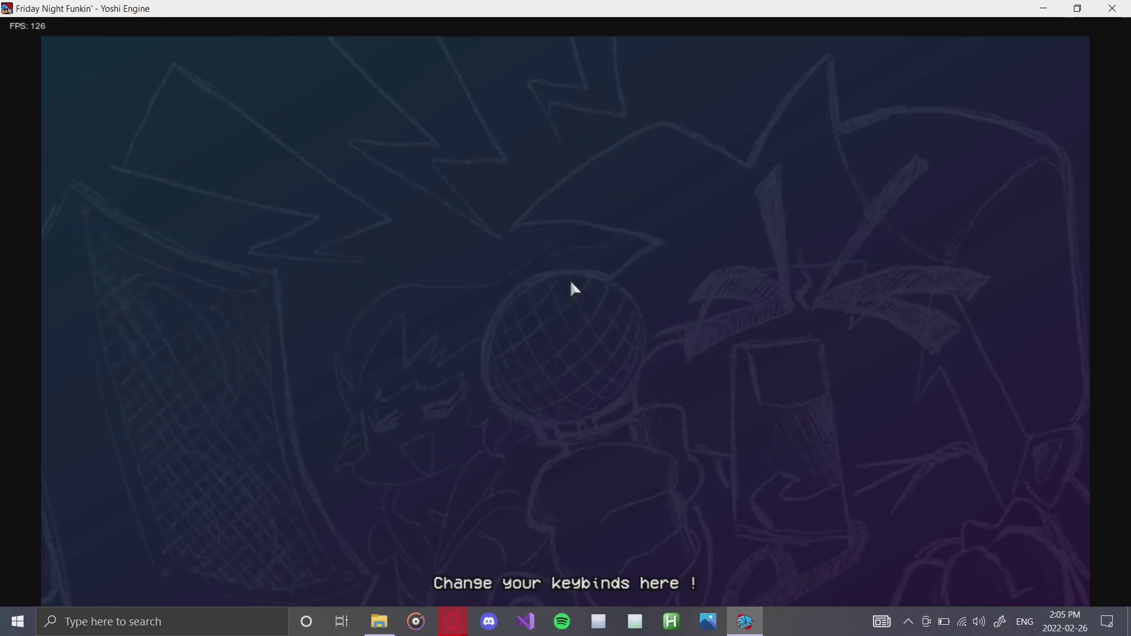
- Open the Miscellaneous category, read the Green Screen Mode and Hide Original Game descriptions, and leave it
key("Down")
key("Down")
key("Down")
key("Down")
key("Down")
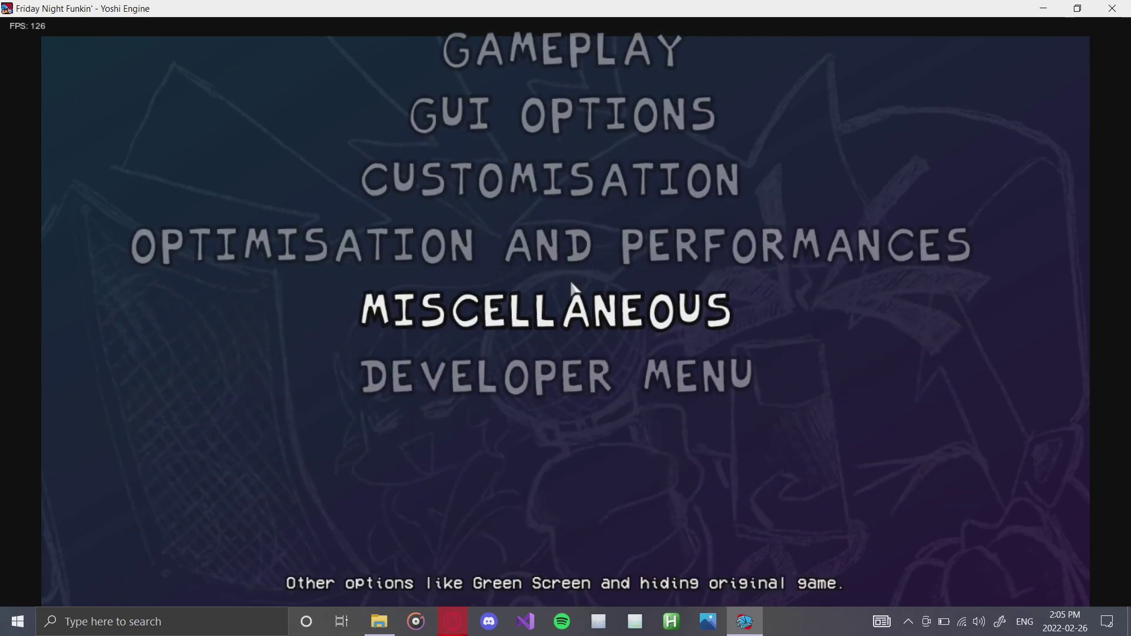
key("Return")
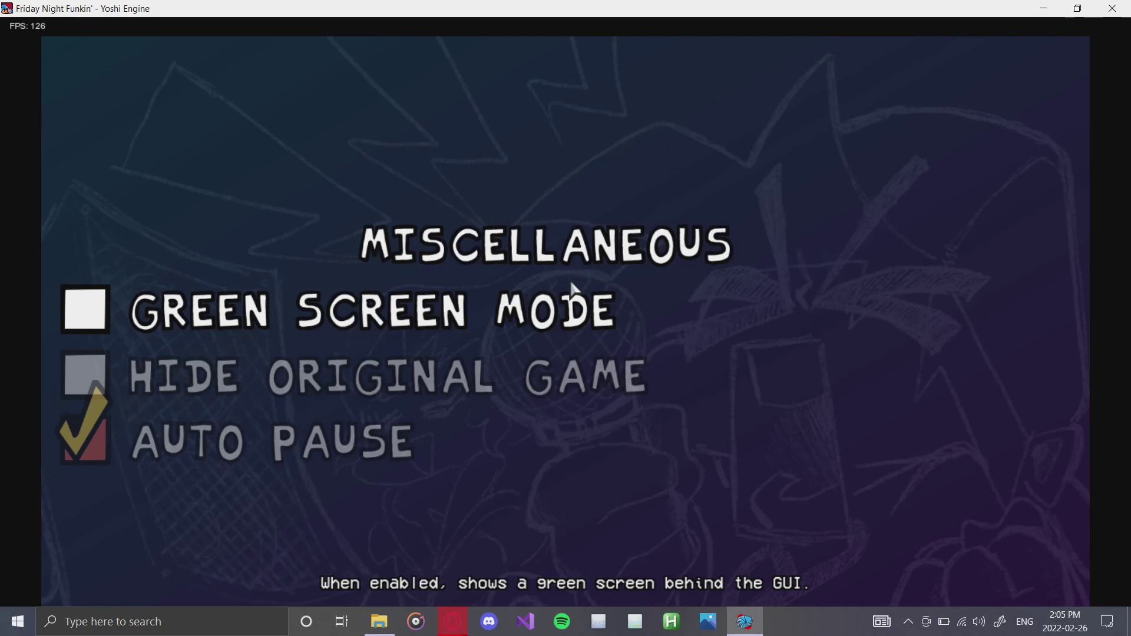
key("Down")
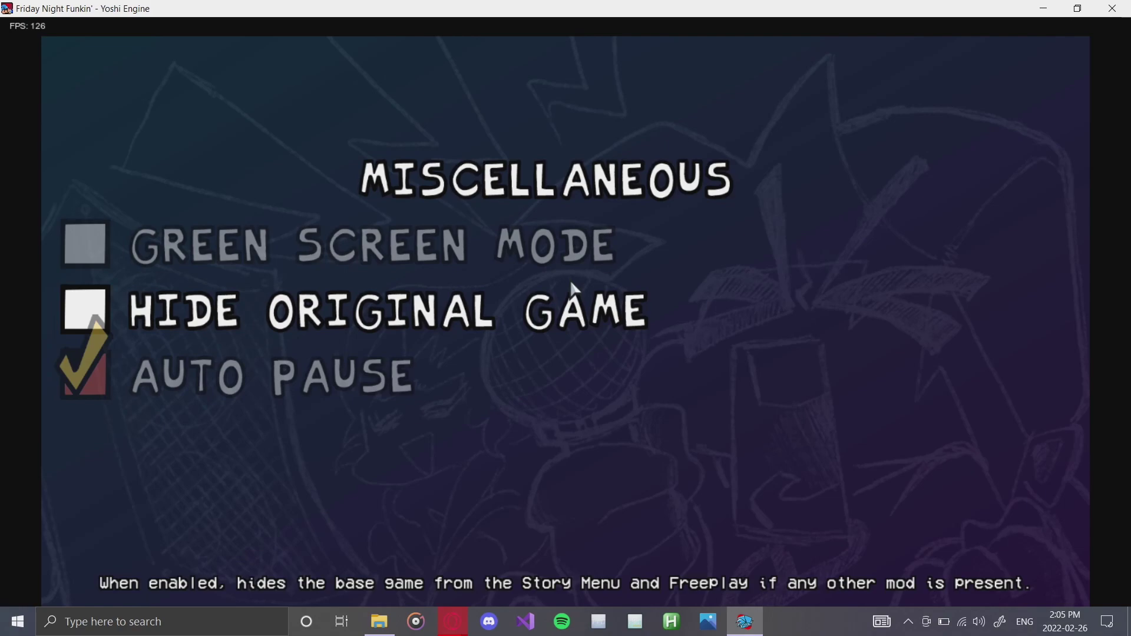
key("Escape")
- Enable Developer Mode in the Developer Menu category and return to the game's main menu
key("Down")
key("Down")
key("Down")
key("Down")
key("Down")
key("Down")
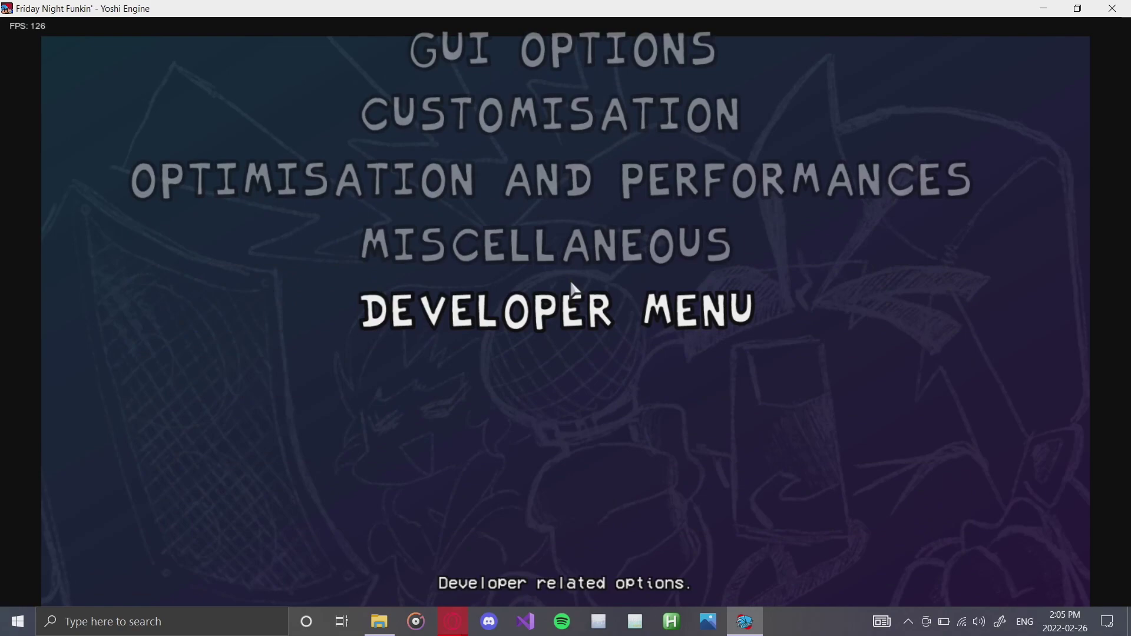
key("Return")
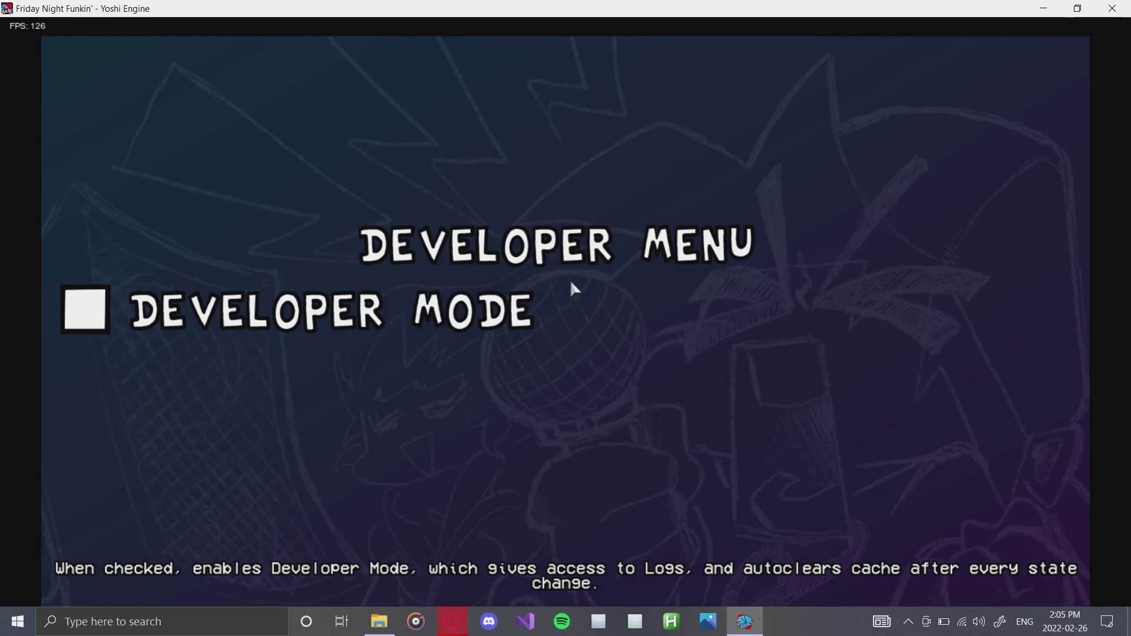
key("Return")
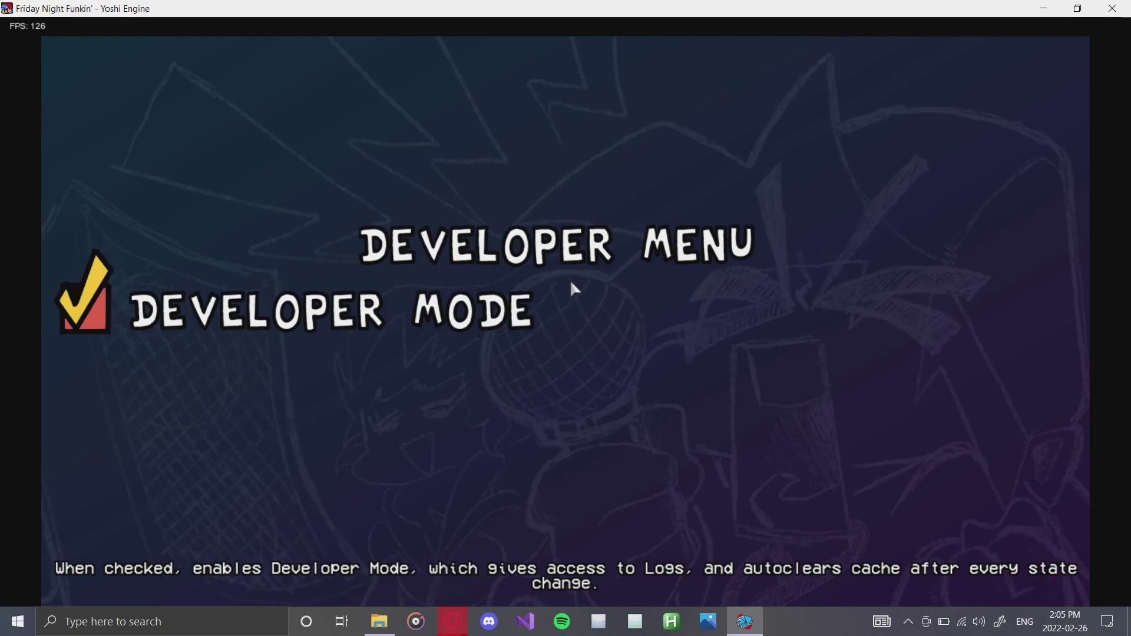
key("Escape")
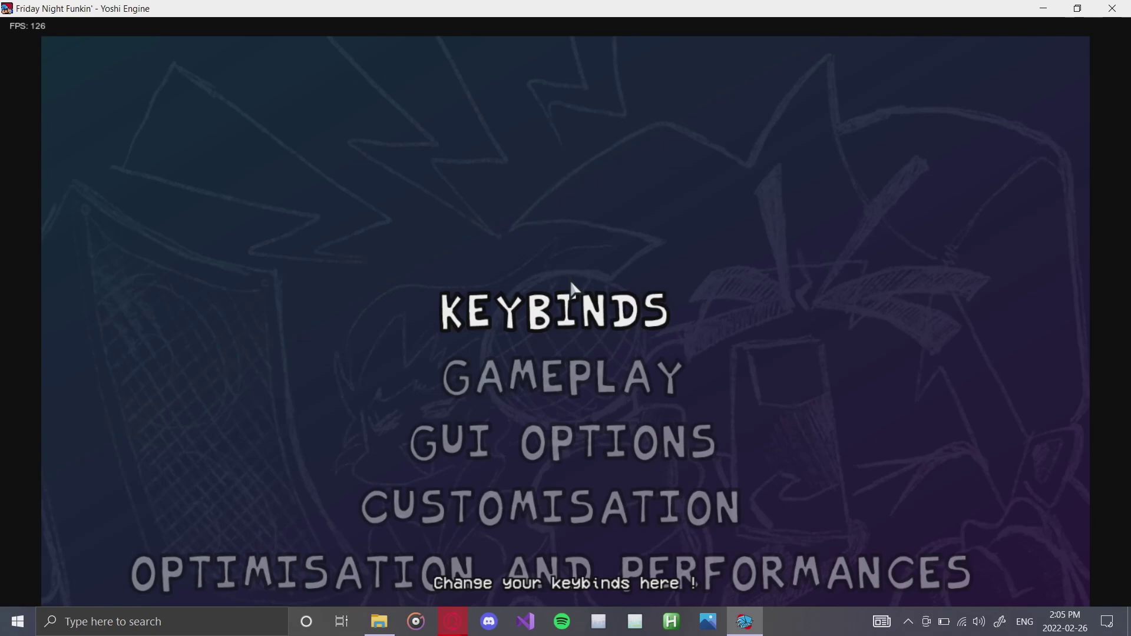
key("Escape")
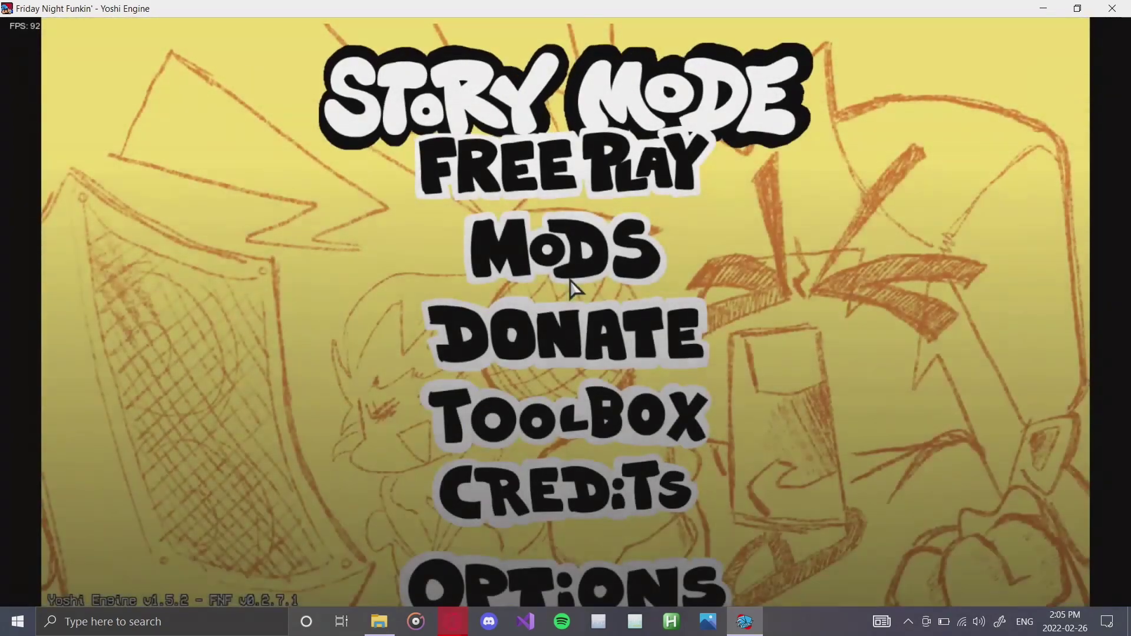